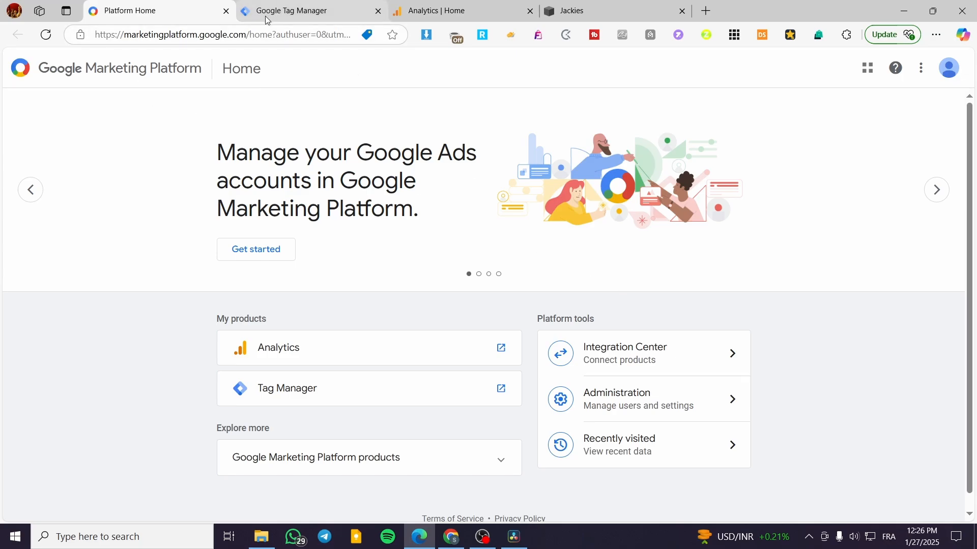
- Examine the Google Marketing Platform product list, including the additional products under Explore more products
left_click(437, 10)
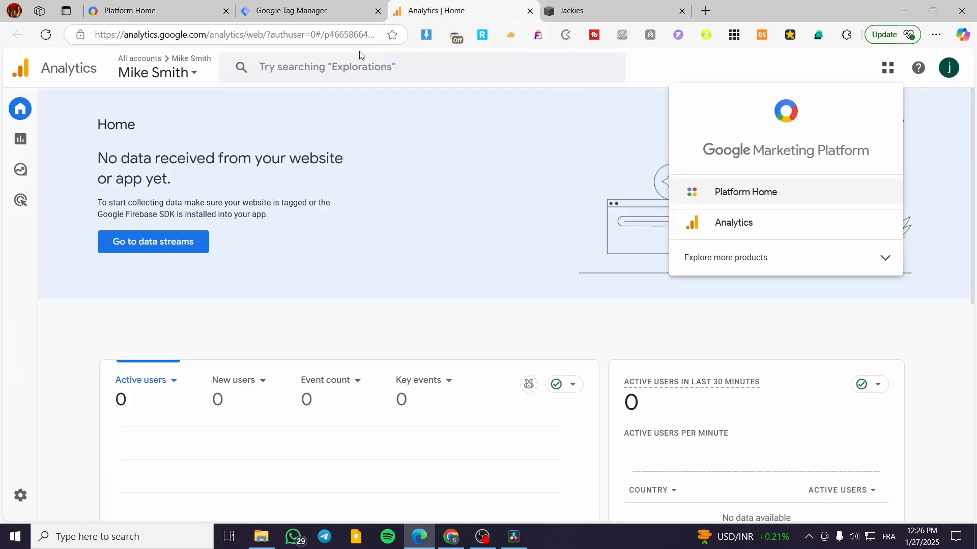
left_click(186, 12)
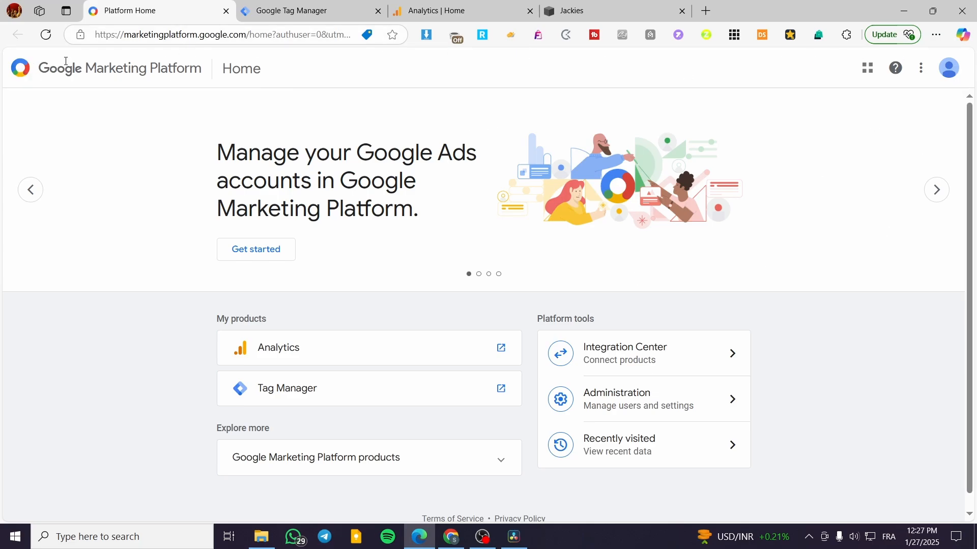
left_click(868, 67)
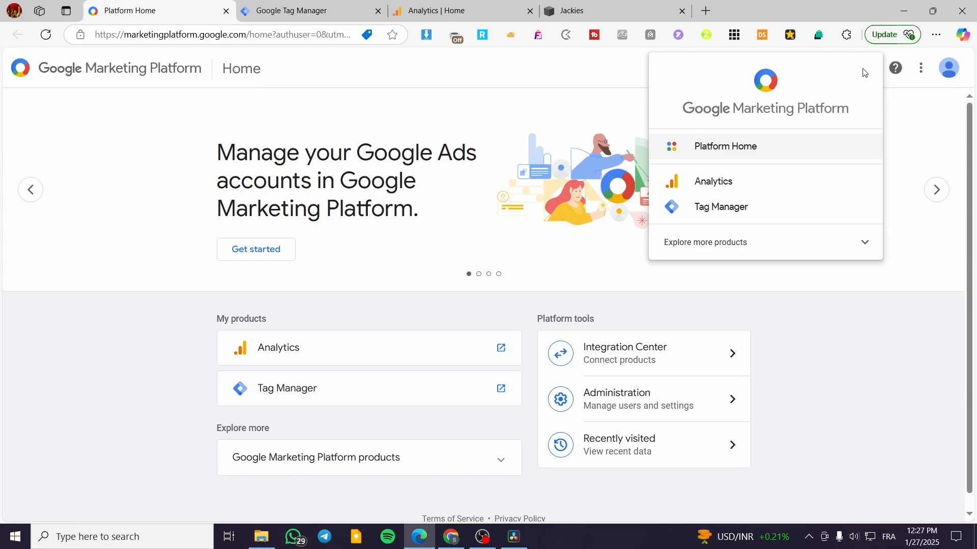
left_click(897, 116)
left_click(867, 71)
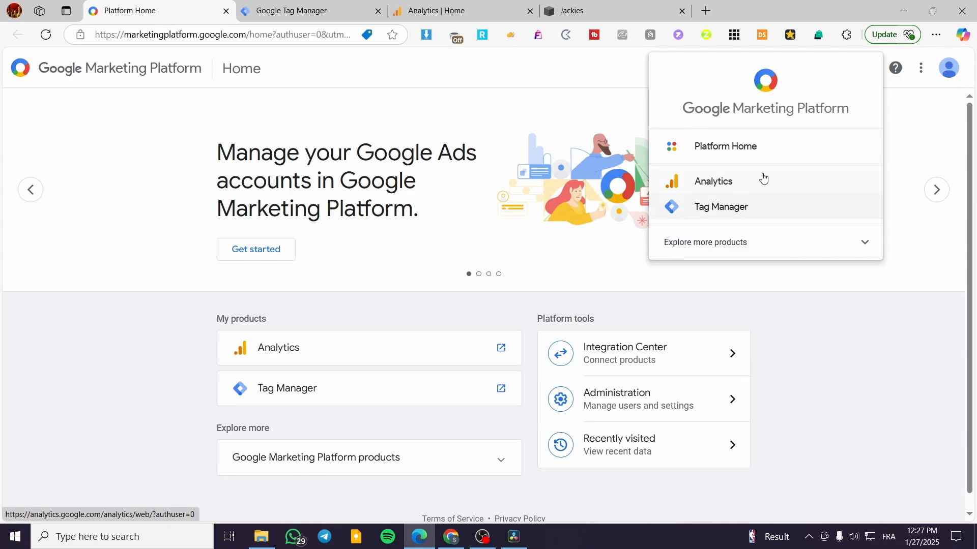
left_click(867, 244)
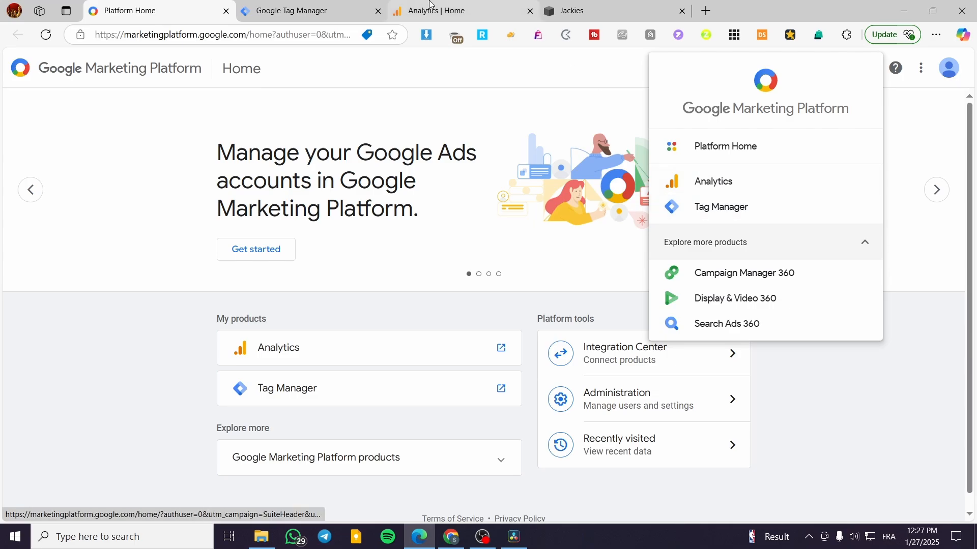
- Switch to Google Analytics and open the current property's data streams
left_click(458, 10)
left_click(303, 4)
left_click(433, 7)
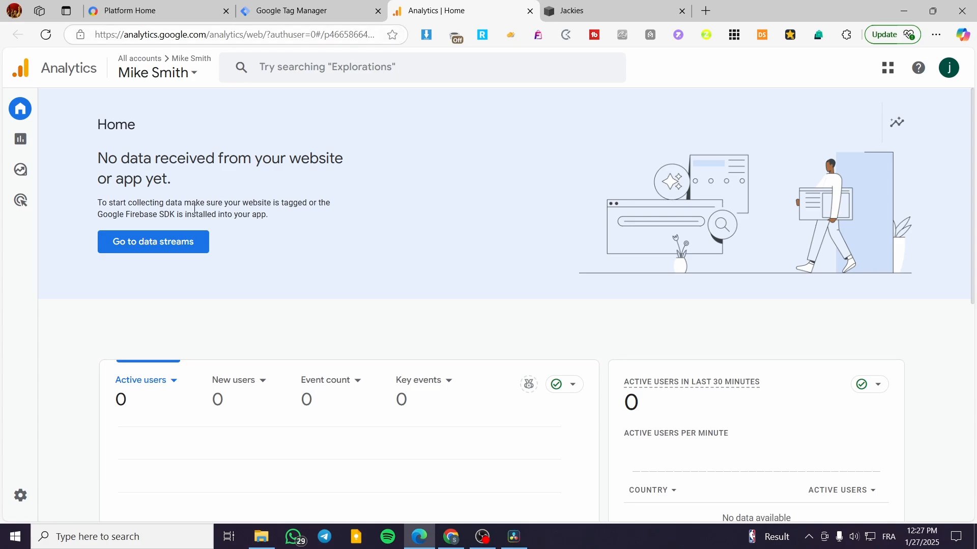
mouse_move(32, 142)
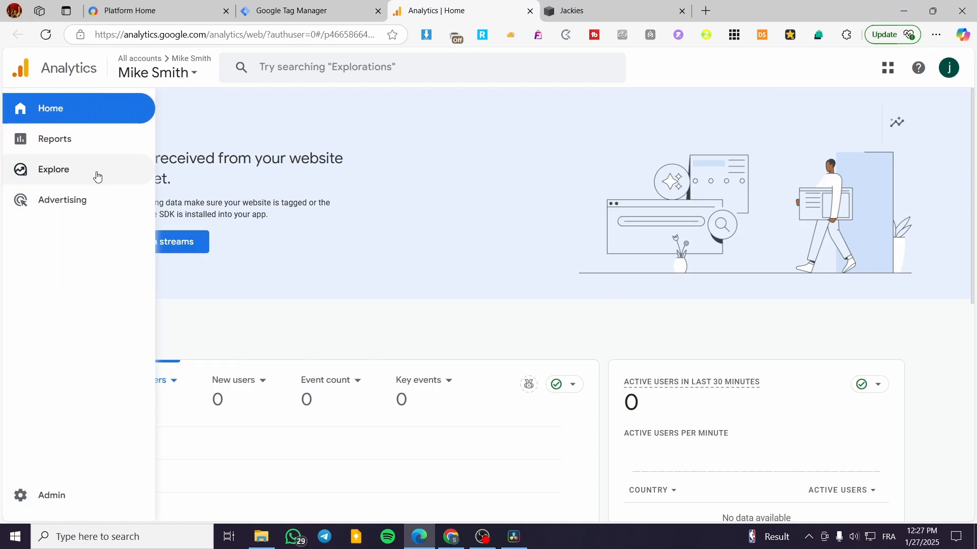
left_click(190, 242)
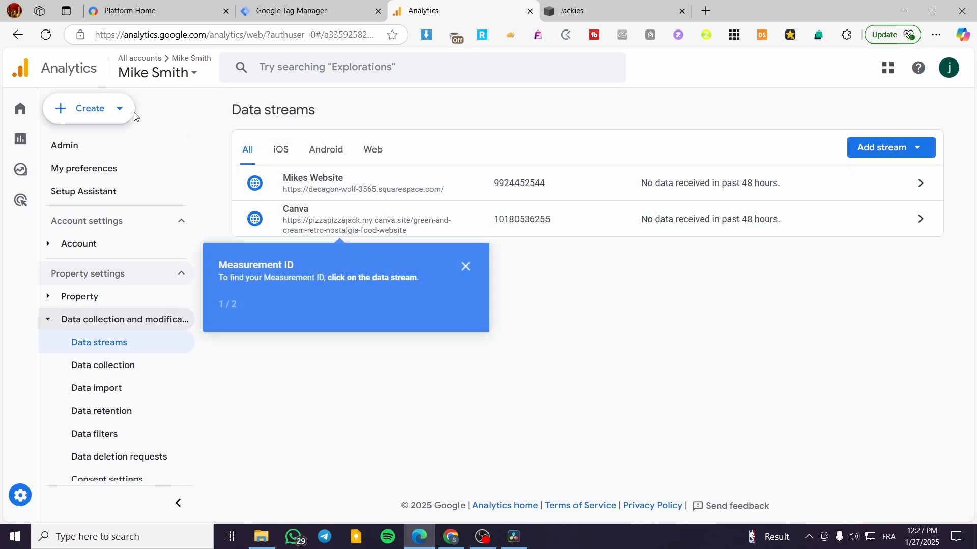
- Start a new Analytics property, use the first saved full name as the property name, and continue to the business details
left_click(98, 108)
left_click(84, 167)
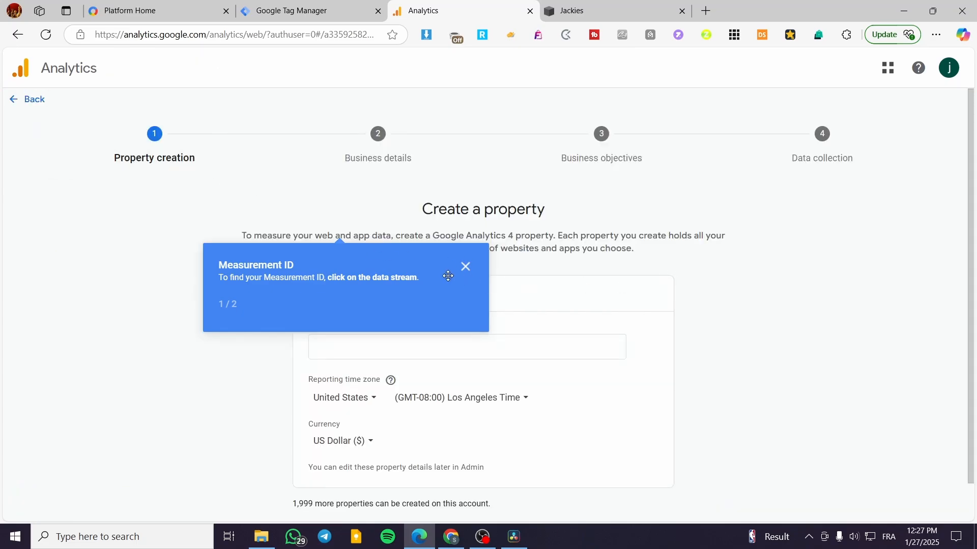
left_click(465, 267)
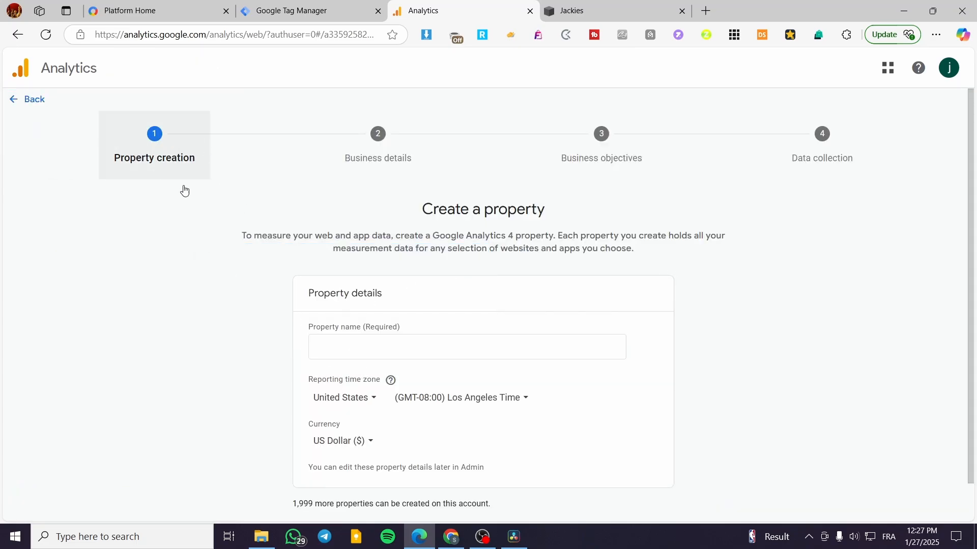
left_click(375, 345)
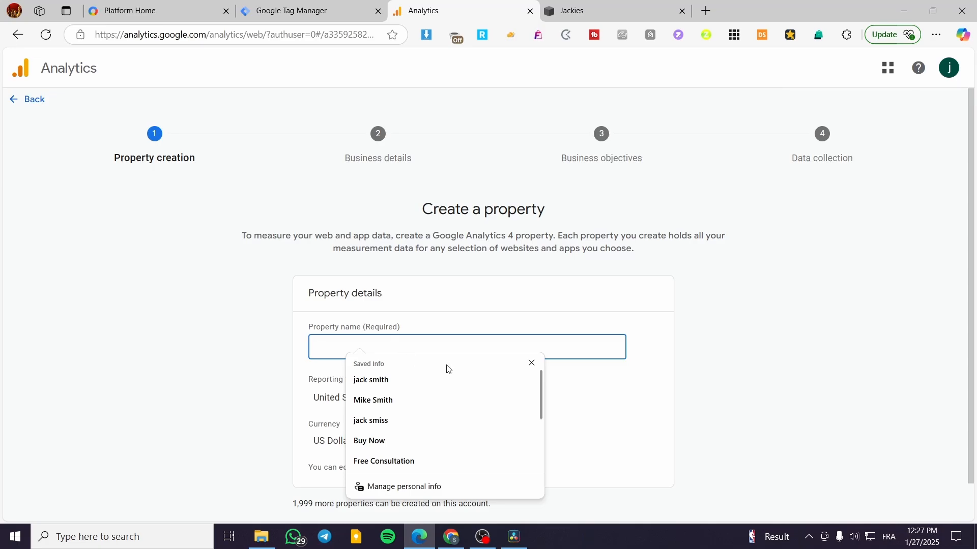
left_click(450, 379)
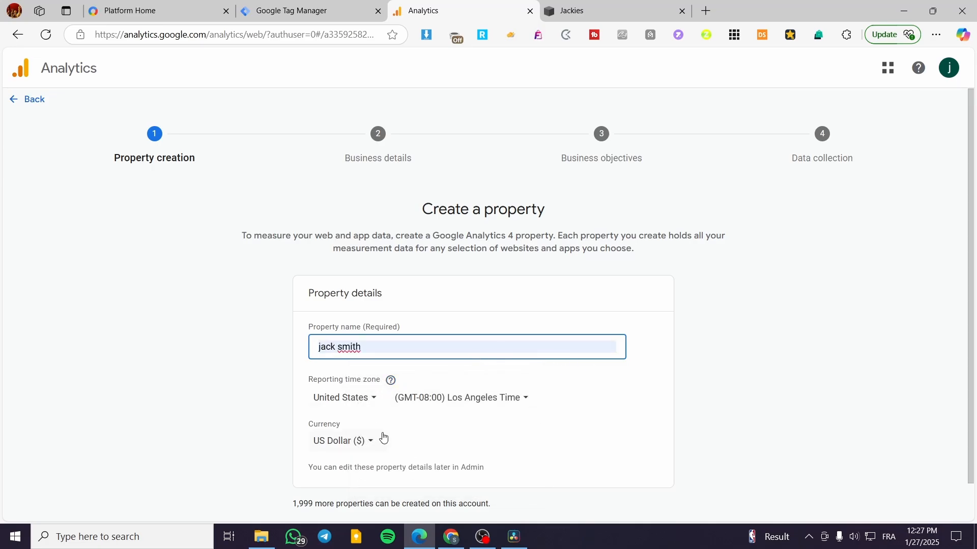
scroll(715, 356, "down", 1)
left_click(341, 493)
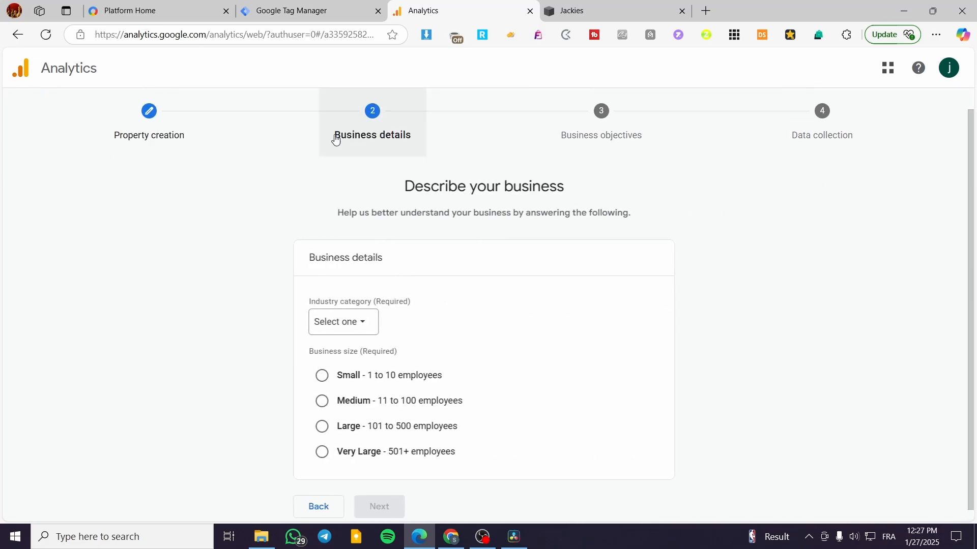
- Set the industry category to Computers & Electronics and the business size to Small, then continue to the business objectives
left_click(355, 336)
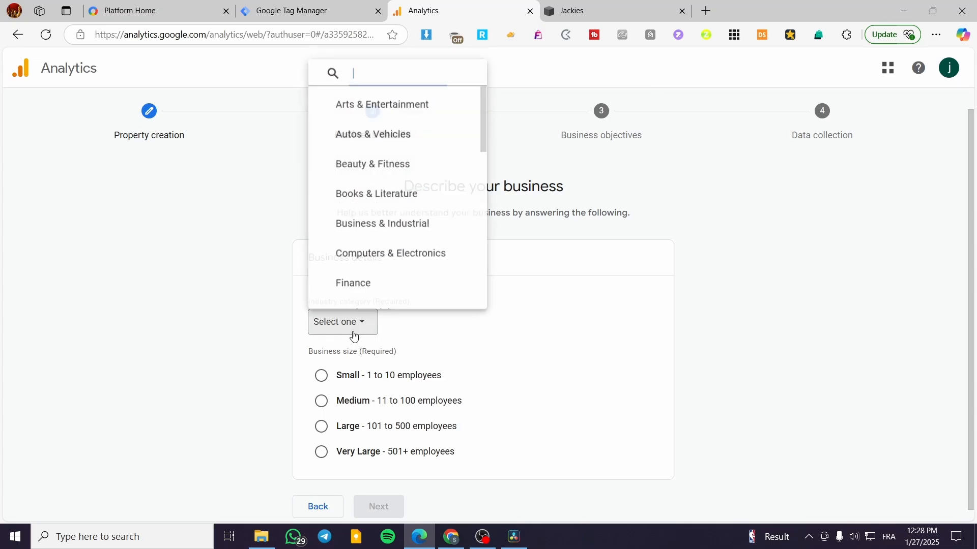
left_click(432, 250)
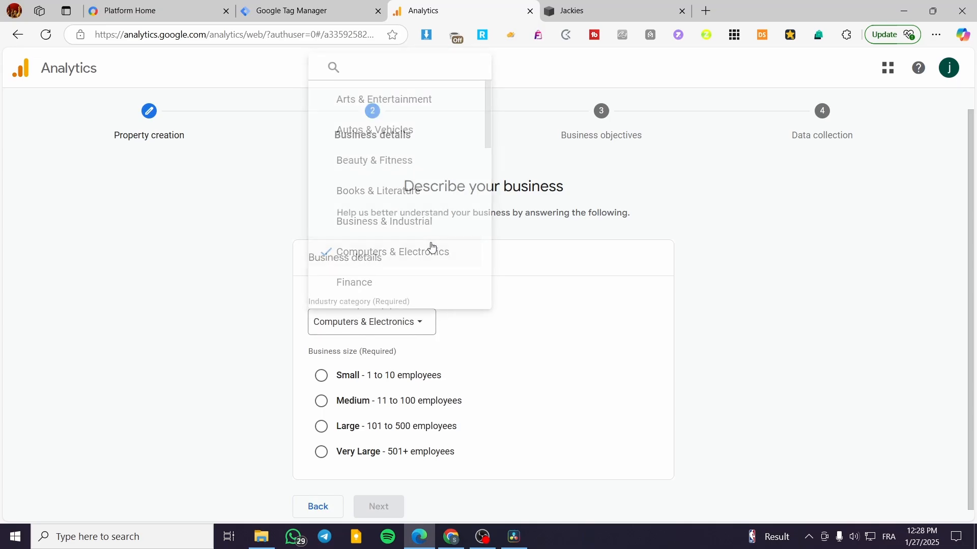
left_click(321, 382)
left_click(379, 507)
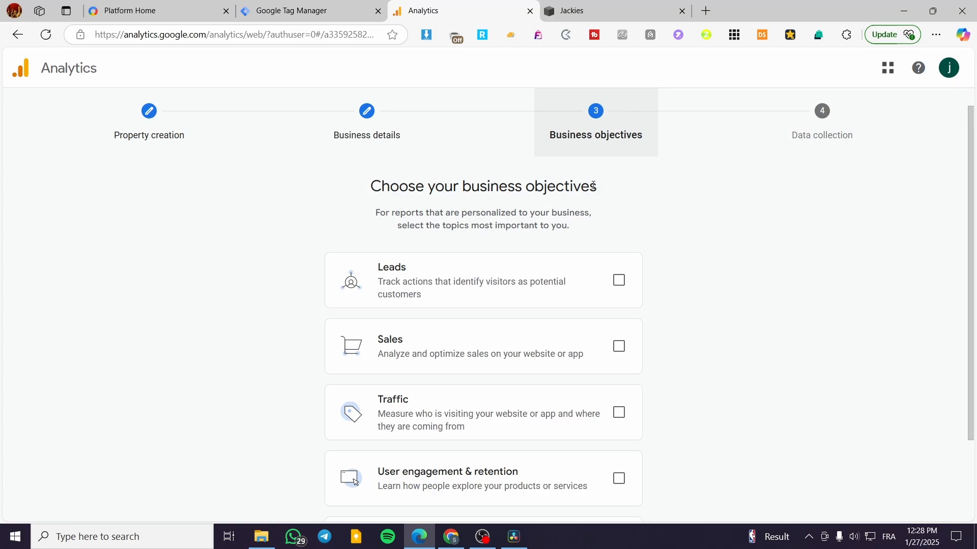
- Choose Leads, Sales and Traffic as the business objectives and create the property
scroll(637, 140, "down", 1)
left_click(620, 216)
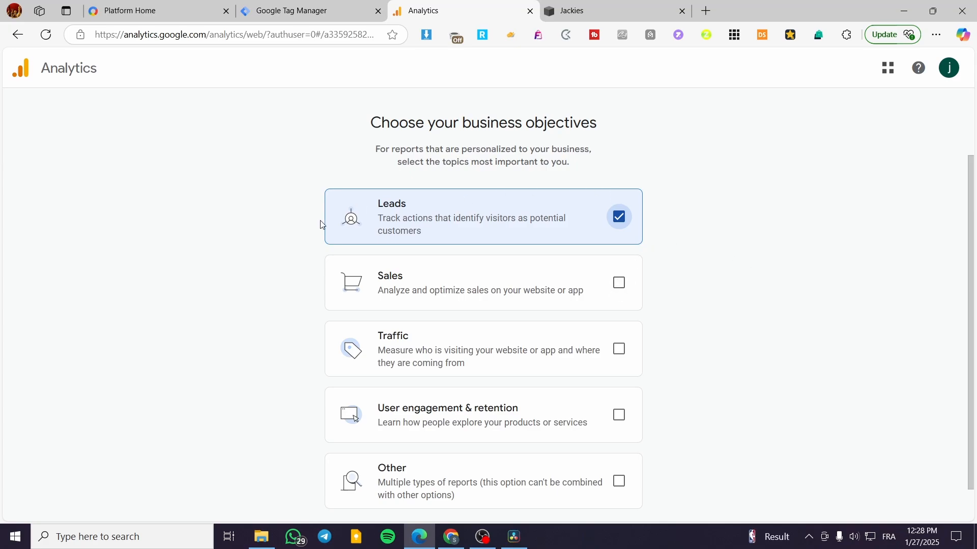
left_click(636, 296)
scroll(756, 268, "down", 1)
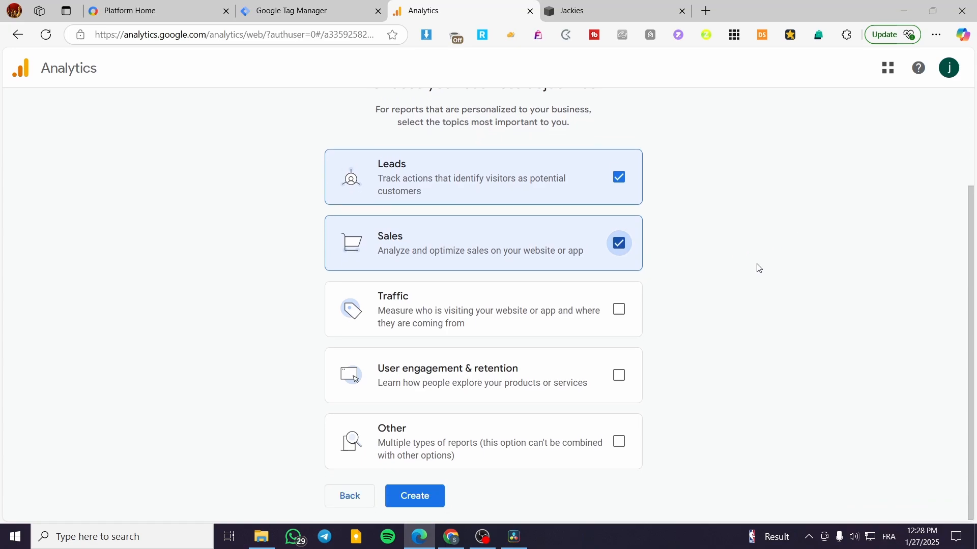
left_click(619, 308)
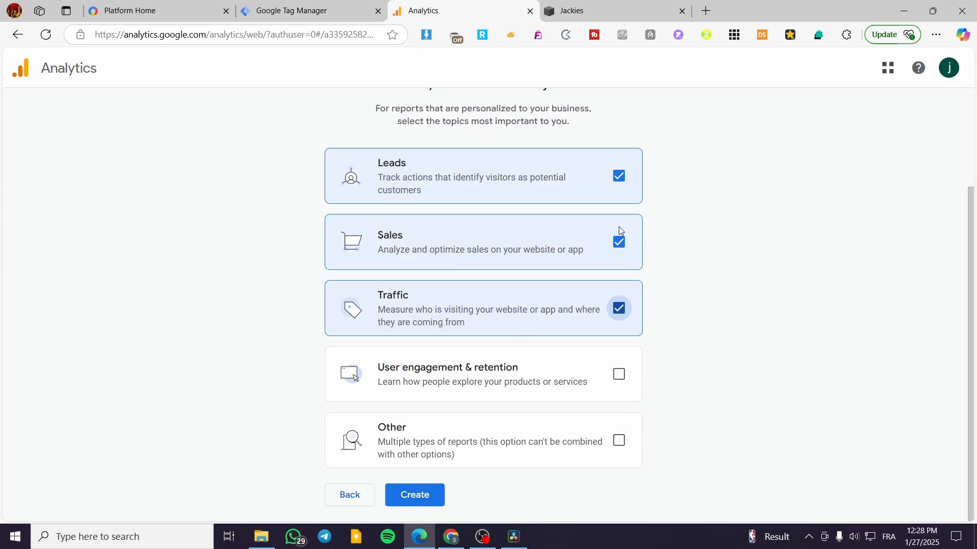
left_click_drag(379, 168, 422, 164)
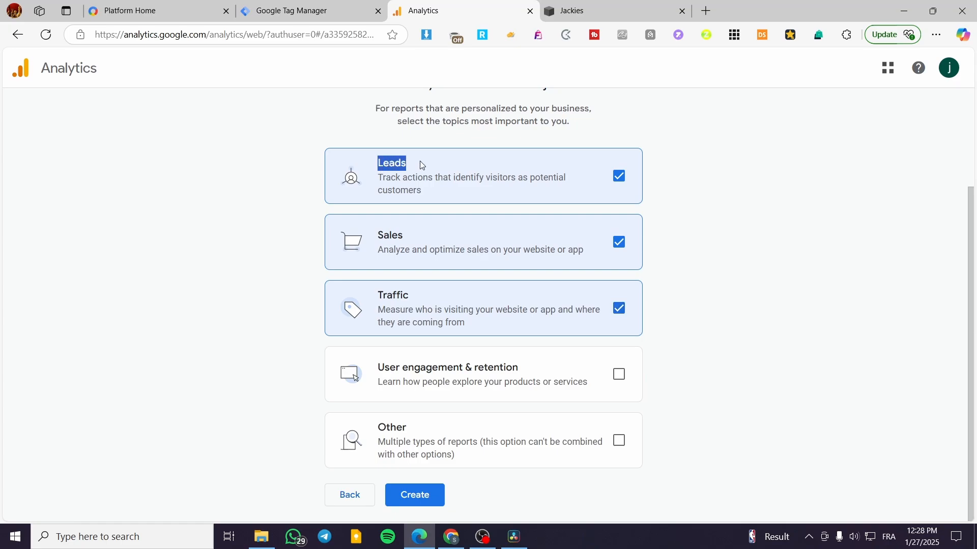
left_click(797, 233)
left_click(438, 503)
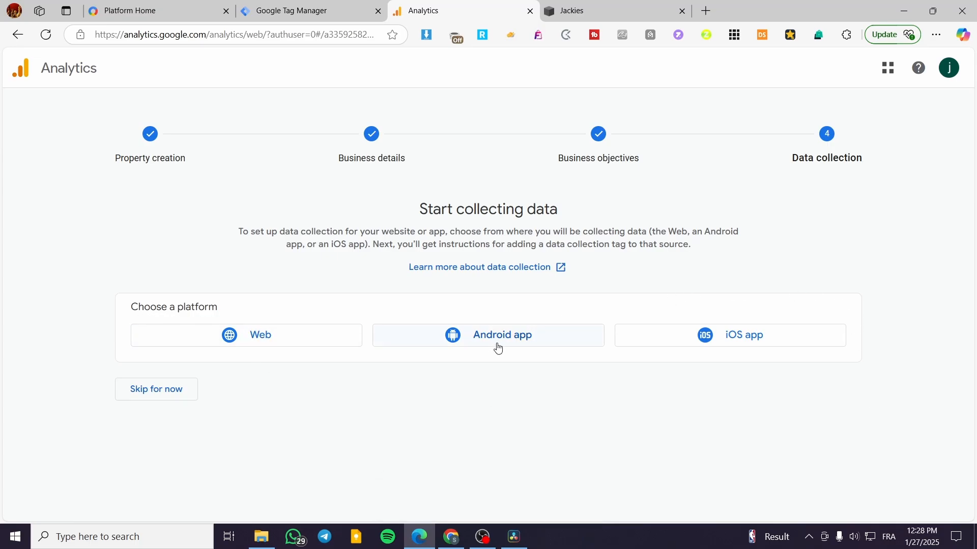
left_click(292, 334)
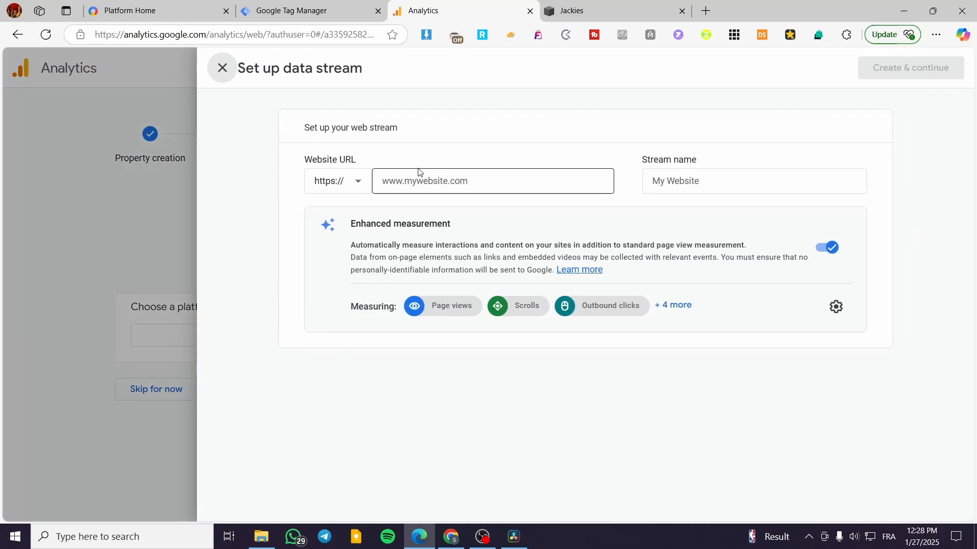
left_click(462, 191)
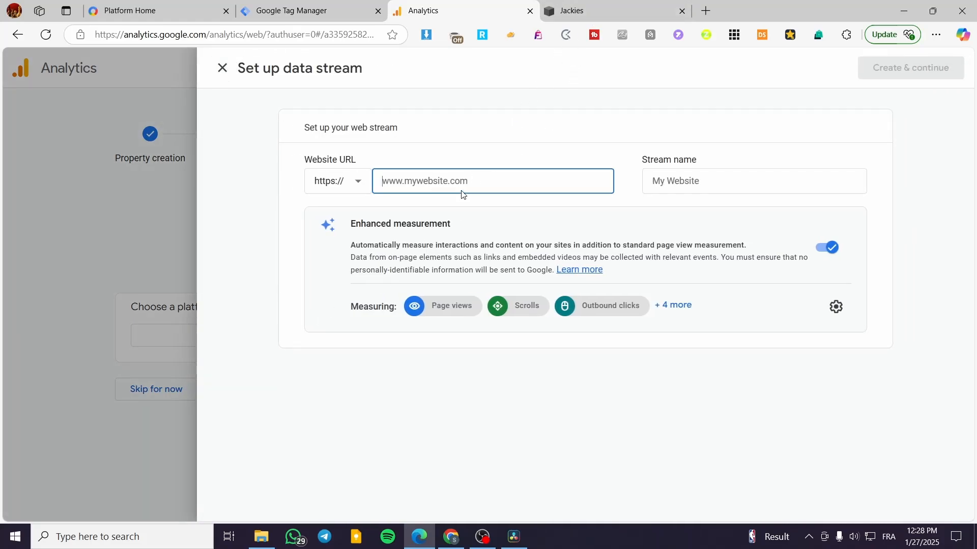
type("https://toucan-parakeet-pp6p.squarespace.com/")
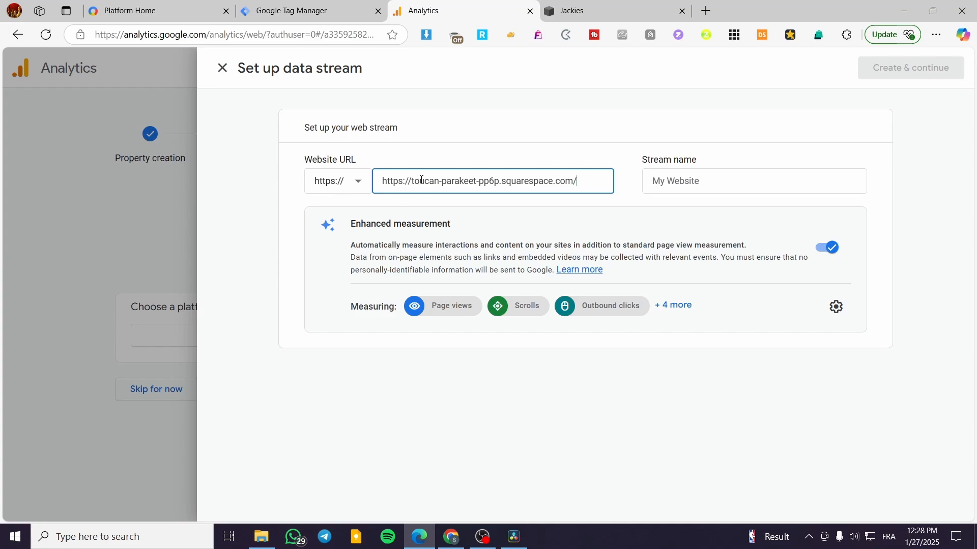
left_click_drag(411, 182, 380, 182)
key("BackSpace")
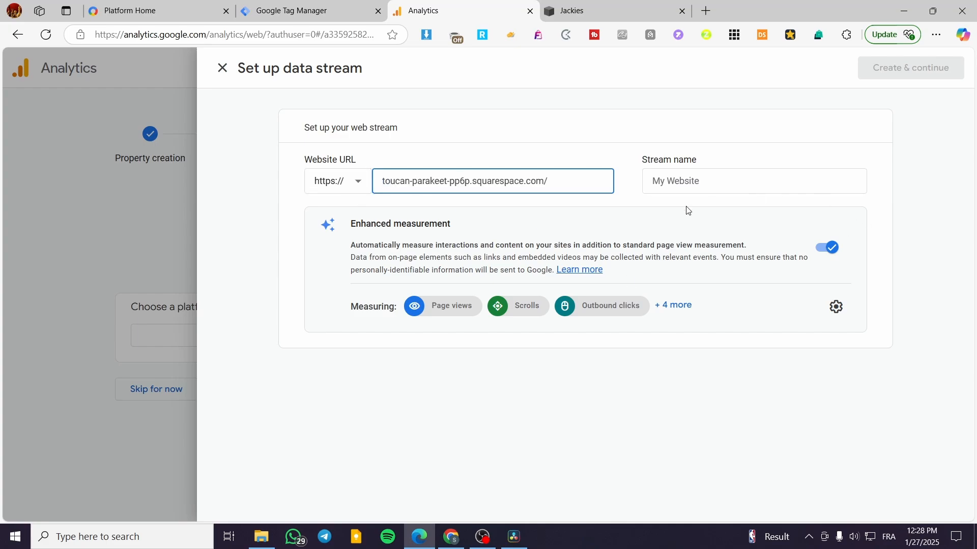
left_click(697, 181)
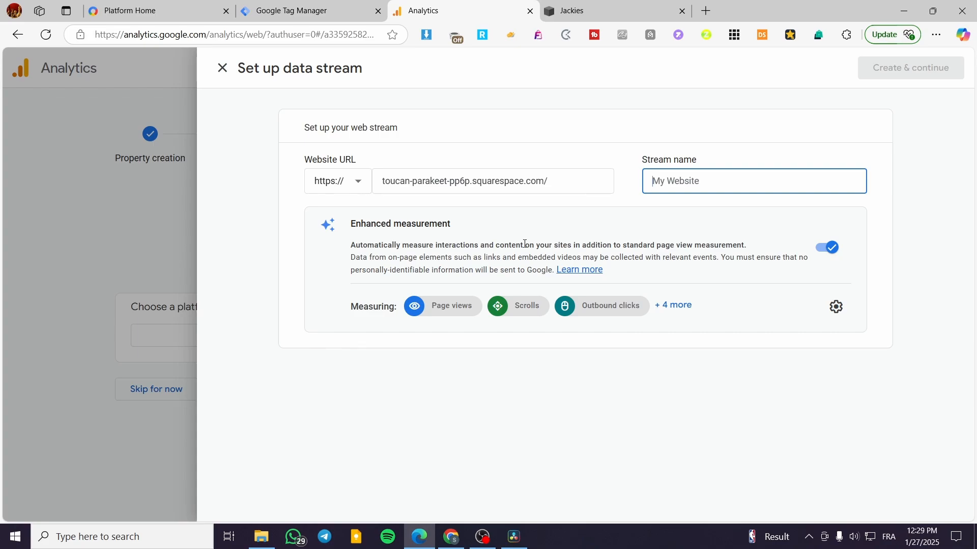
type("jacks website")
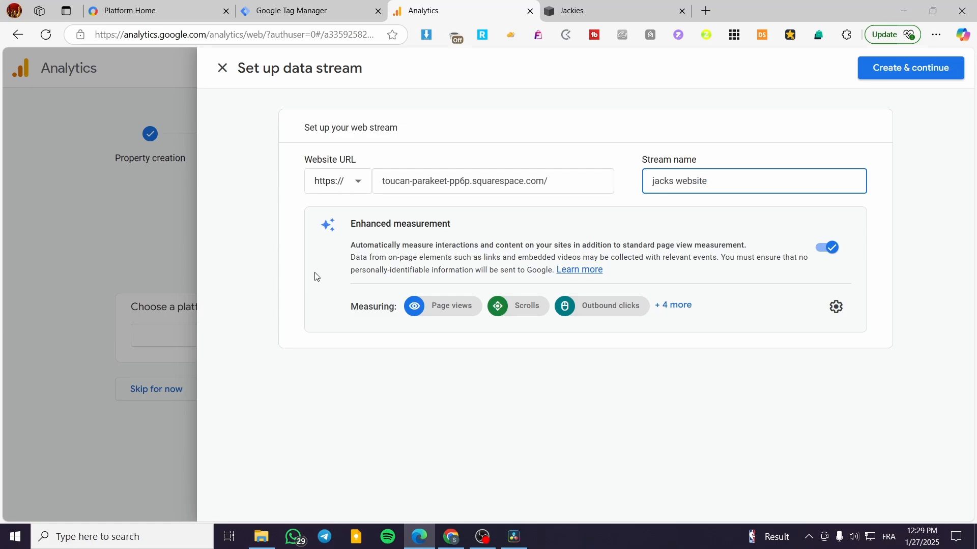
left_click(909, 72)
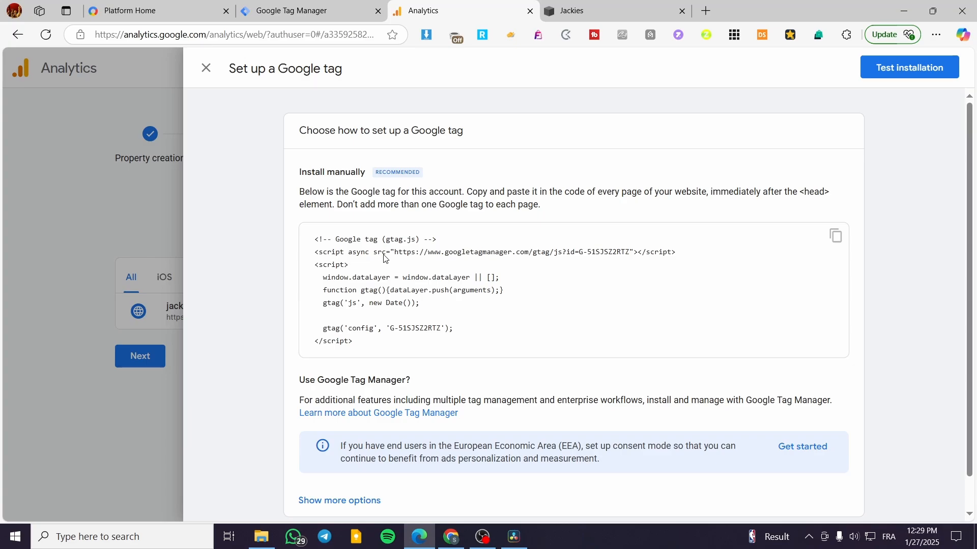
- Copy the complete Google tag script from the manual installation instructions and switch to the Squarespace site editor
scroll(401, 300, "down", 1)
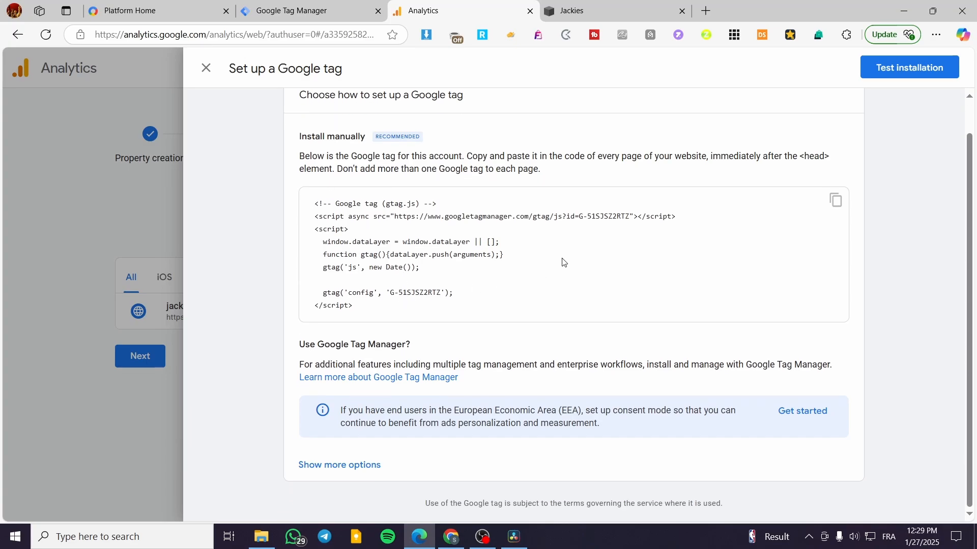
scroll(725, 326, "up", 1)
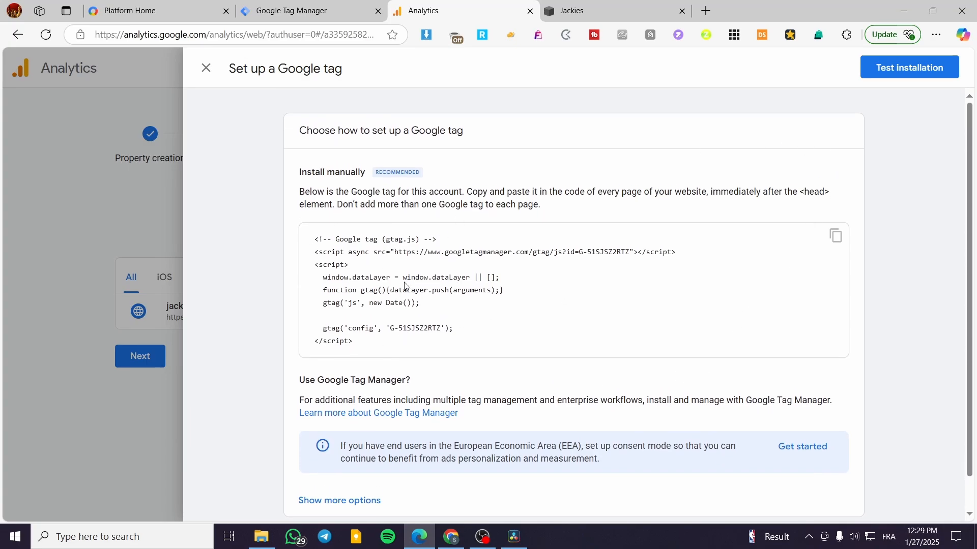
left_click_drag(310, 244, 358, 266)
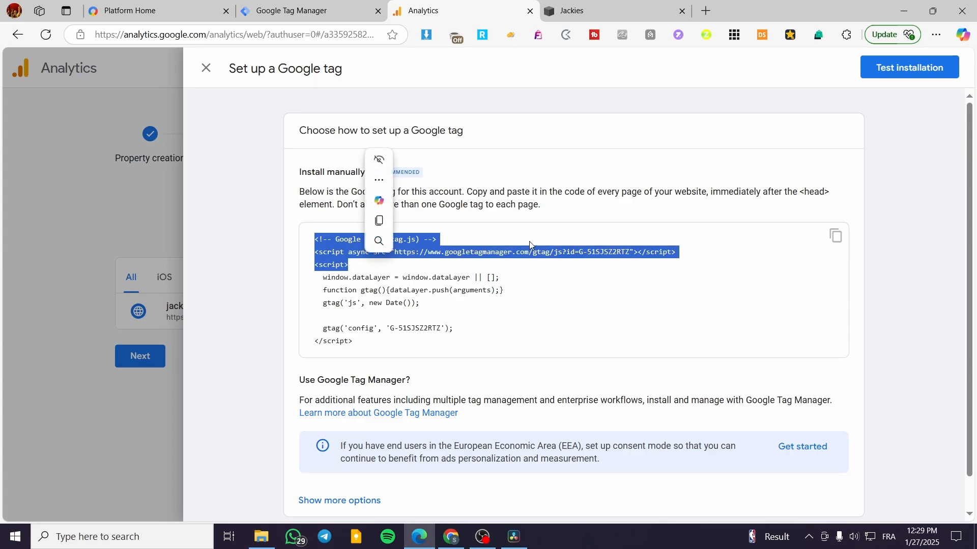
left_click(529, 241)
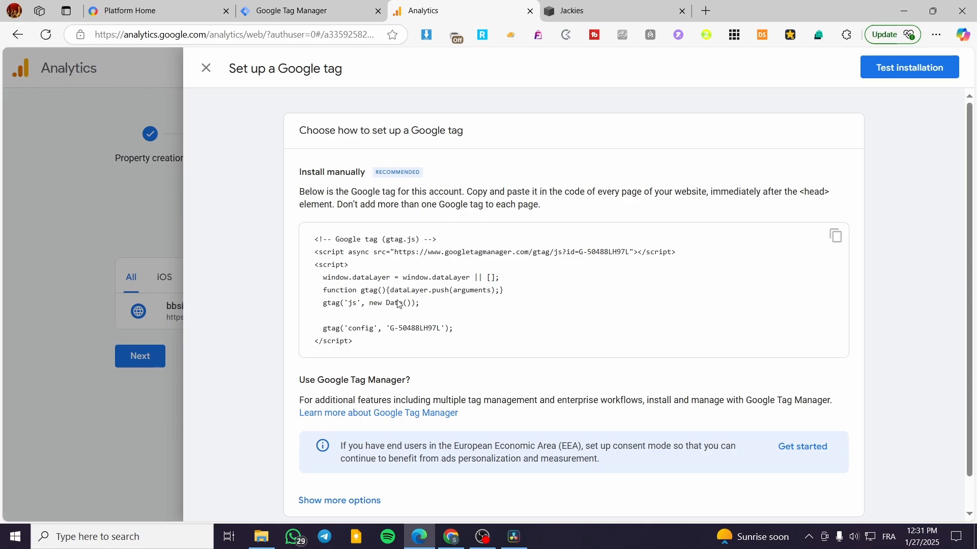
left_click_drag(315, 245, 460, 351)
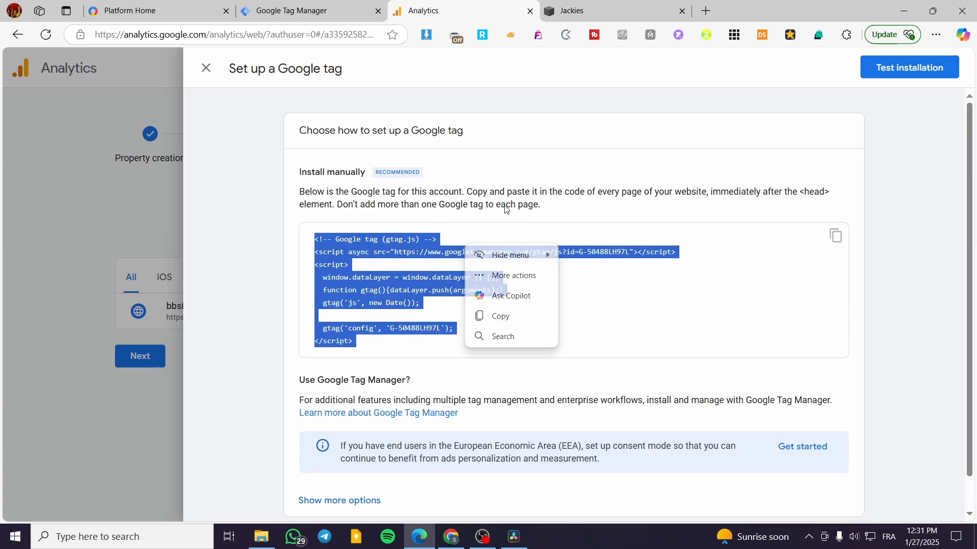
right_click(362, 245)
left_click(449, 258)
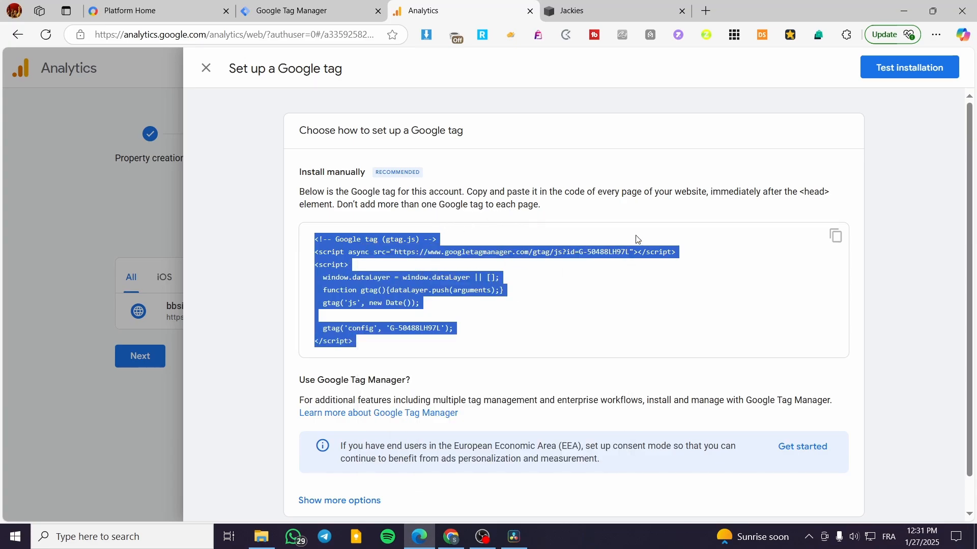
left_click(586, 10)
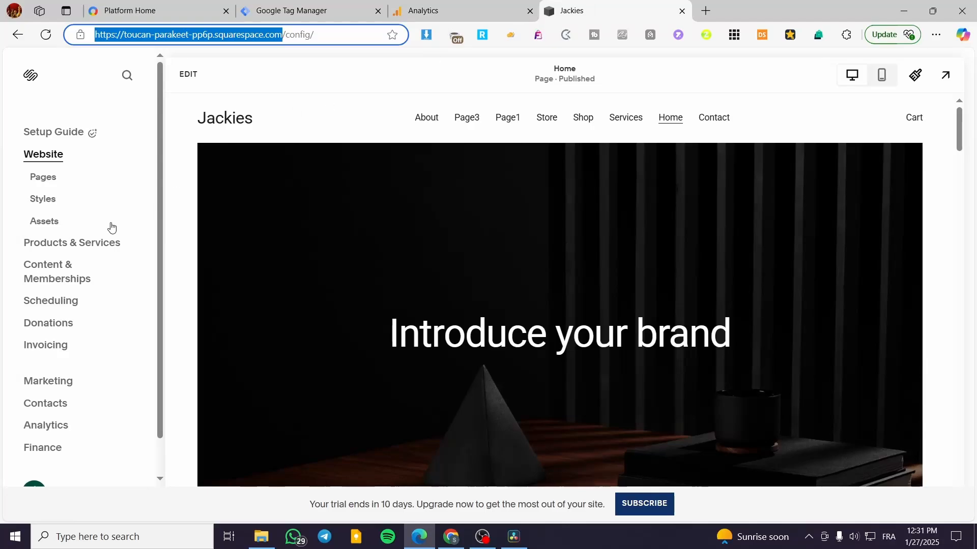
- Open Code Injection in the site's Website Tools, paste the Google tag script into the header code and save it
left_click(46, 176)
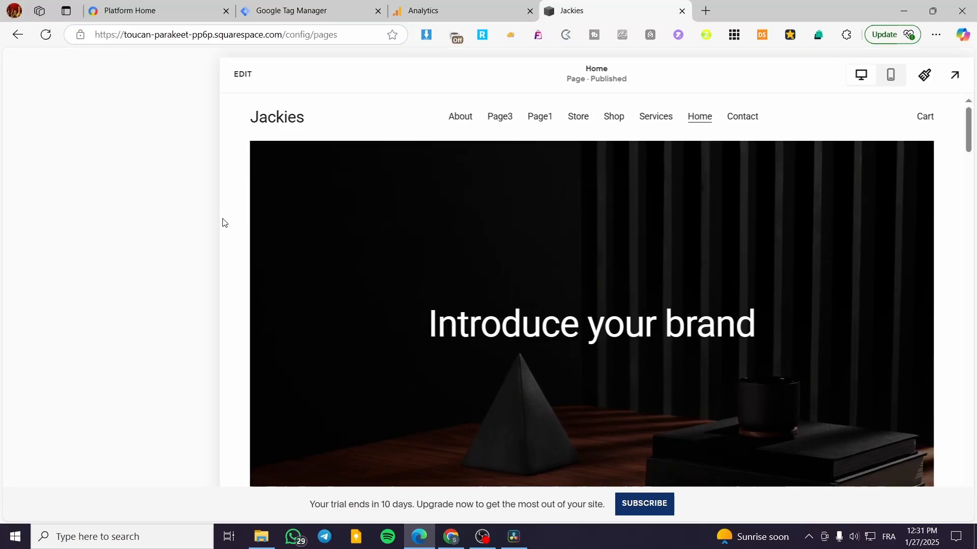
scroll(153, 327, "down", 3)
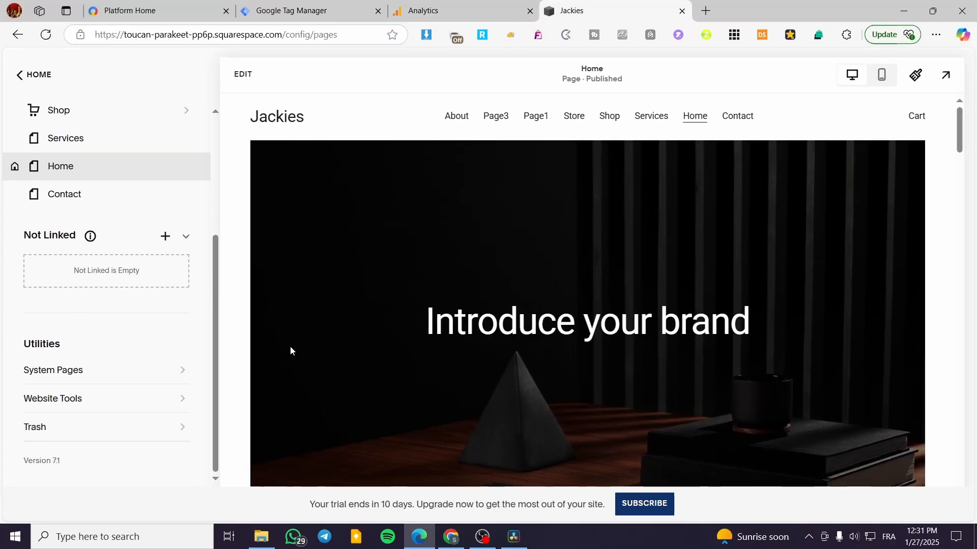
left_click(89, 398)
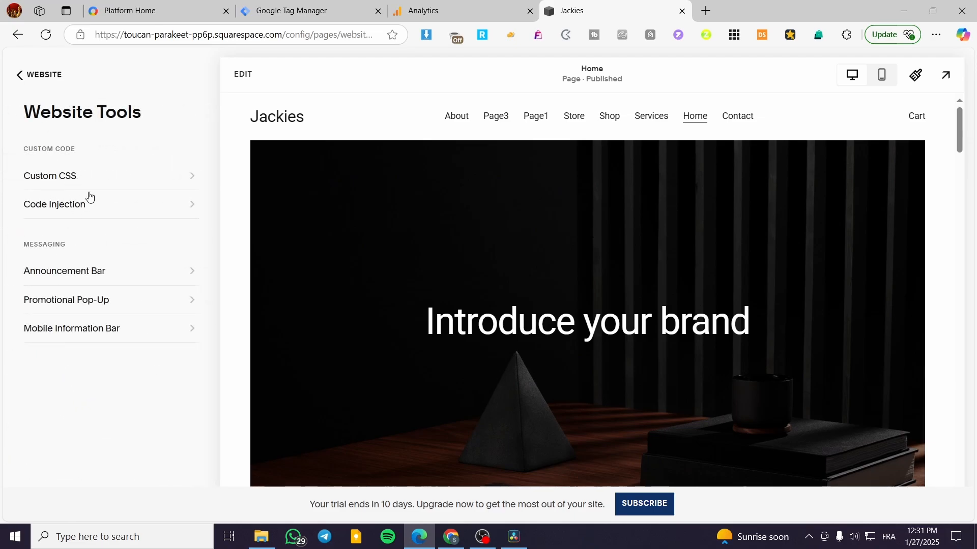
left_click(81, 209)
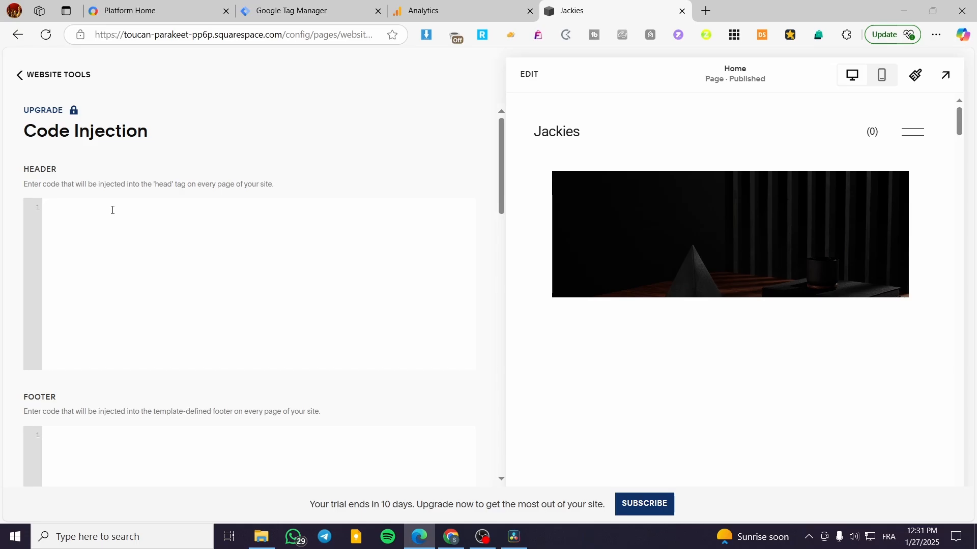
key("ctrl+v")
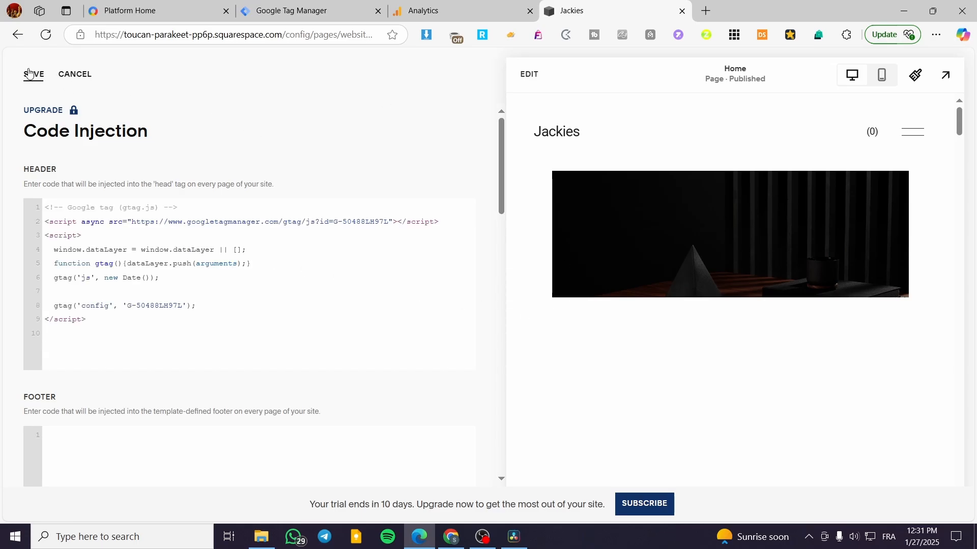
- Switch to Google Analytics and test the Google tag installation on the website twice
left_click(456, 6)
left_click(910, 67)
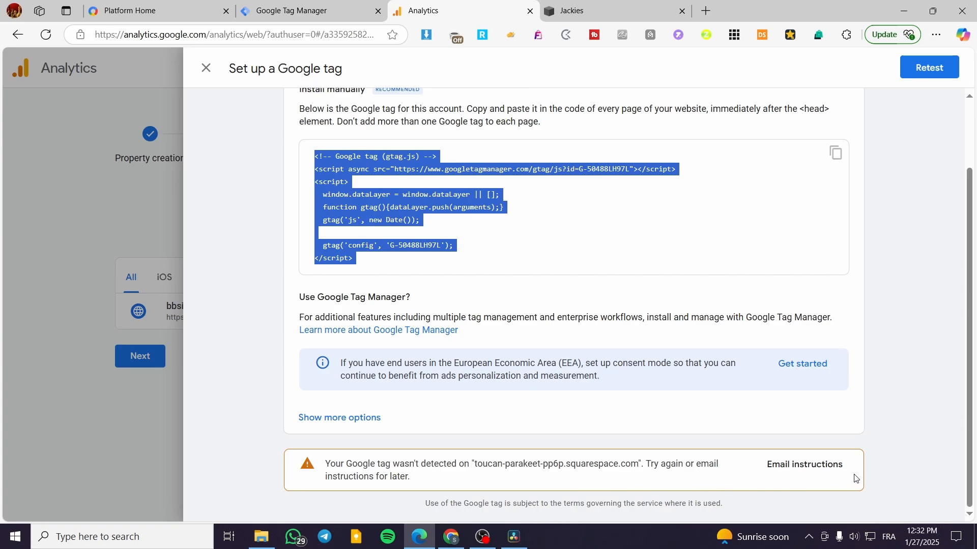
left_click(954, 69)
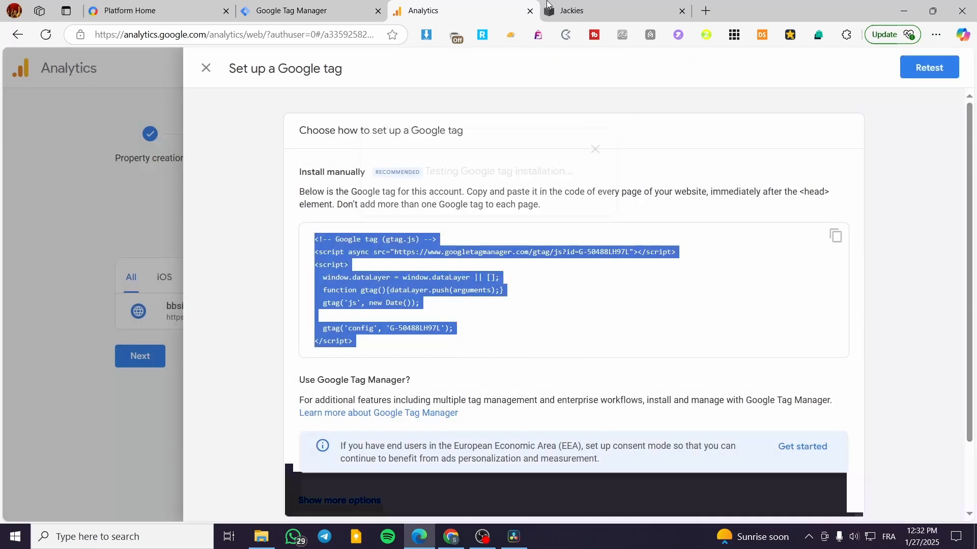
- Switch to the Squarespace editor, paste the same Google tag script into the footer code injection and save it
left_click(600, 10)
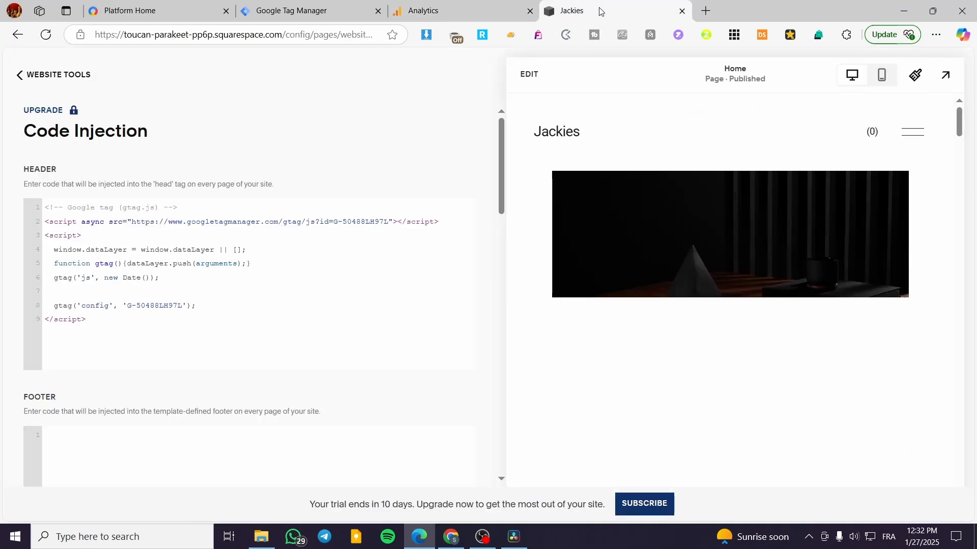
key("ctrl+v")
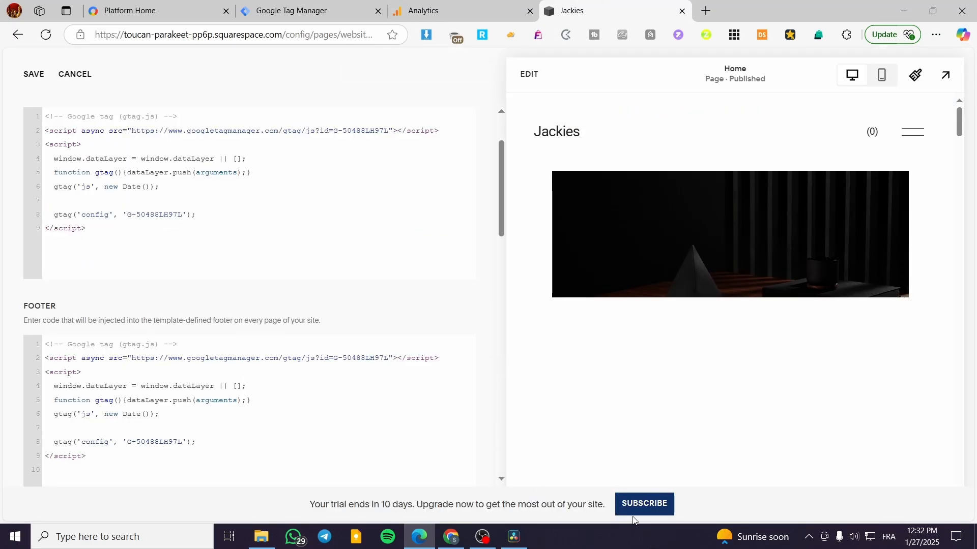
left_click(41, 76)
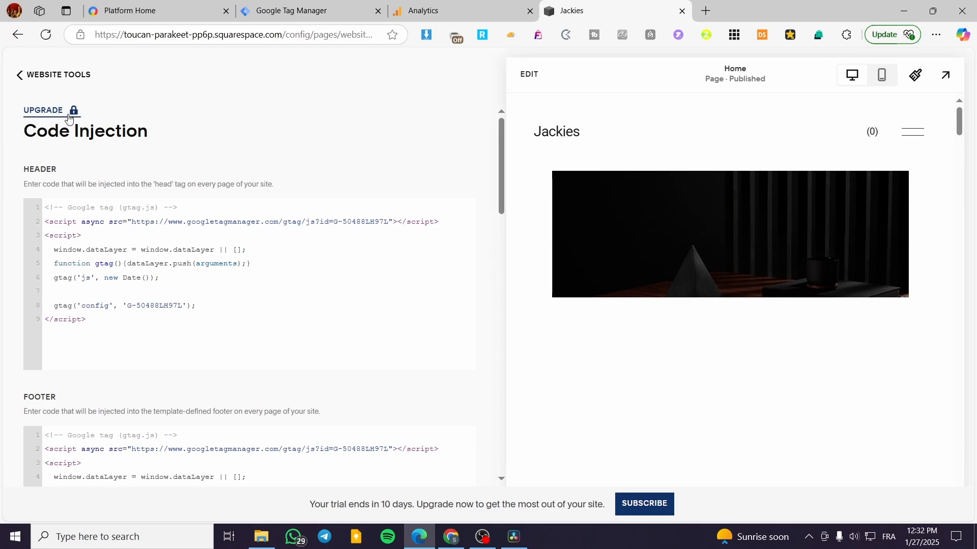
- Examine the Analytics tag setup, highlighting the measurement ID in the script, and the web stream details down to the Google tag section
left_click(466, 4)
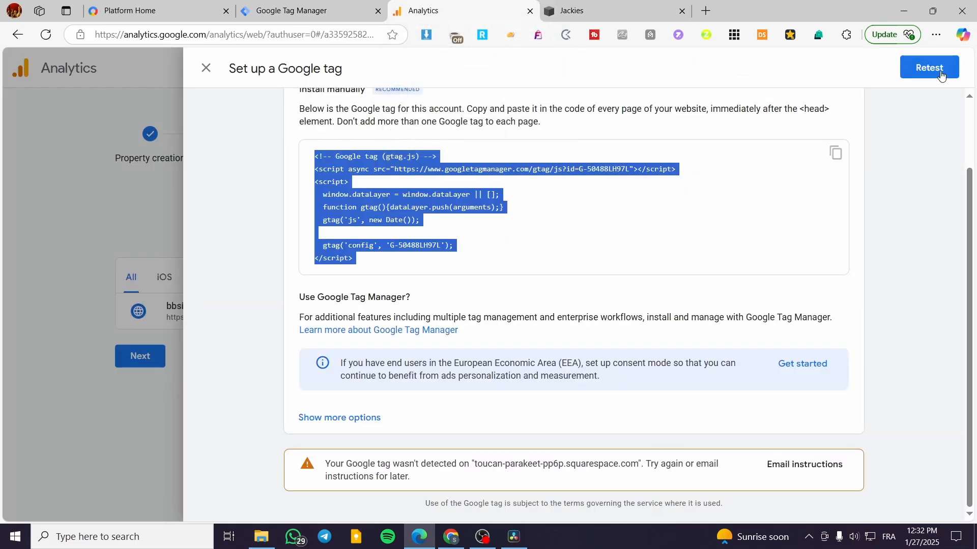
scroll(428, 383, "up", 1)
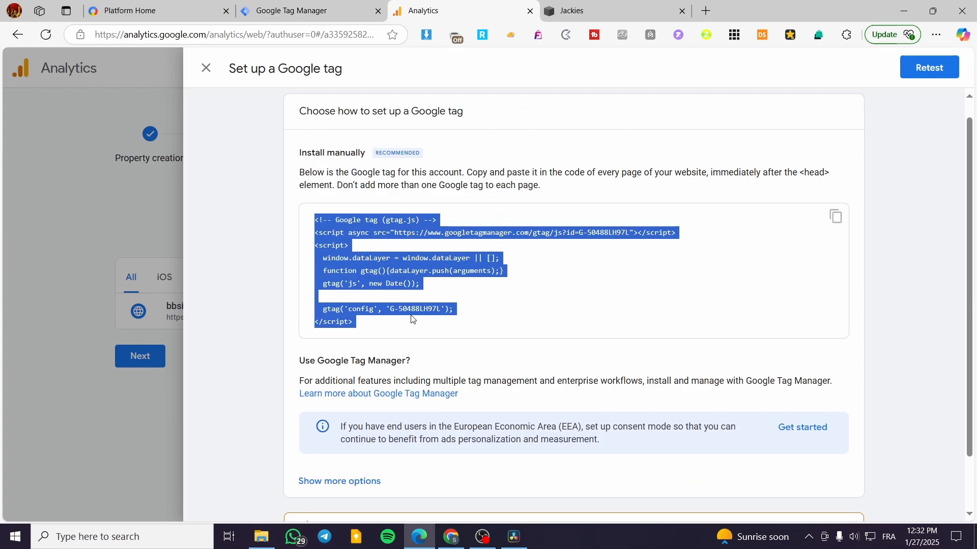
left_click(412, 319)
left_click_drag(392, 313, 445, 313)
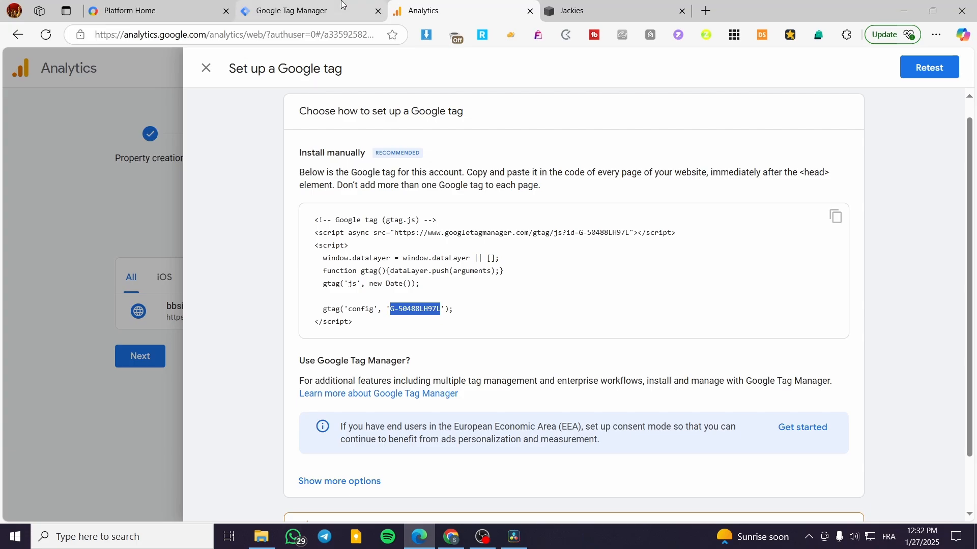
left_click(325, 12)
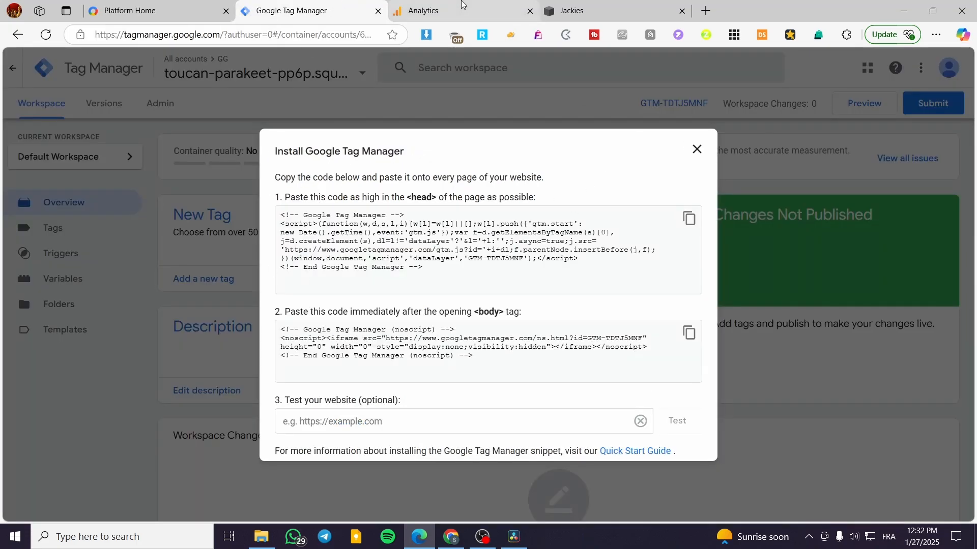
left_click(458, 11)
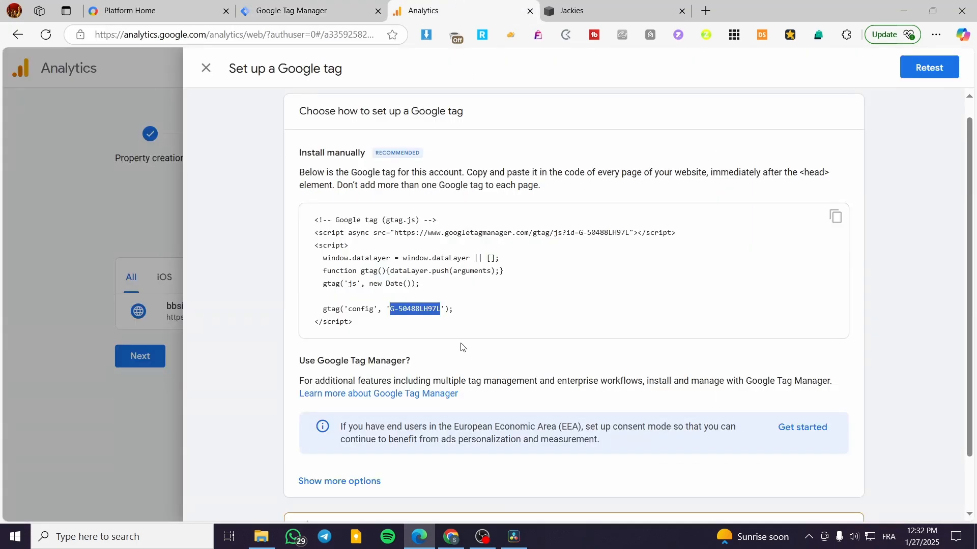
left_click(606, 8)
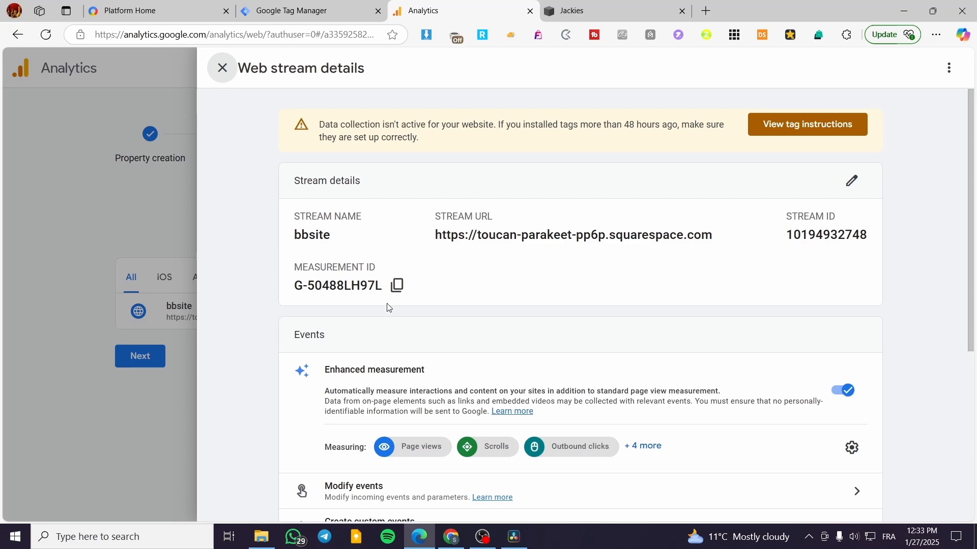
scroll(896, 311, "down", 2)
scroll(897, 311, "down", 4)
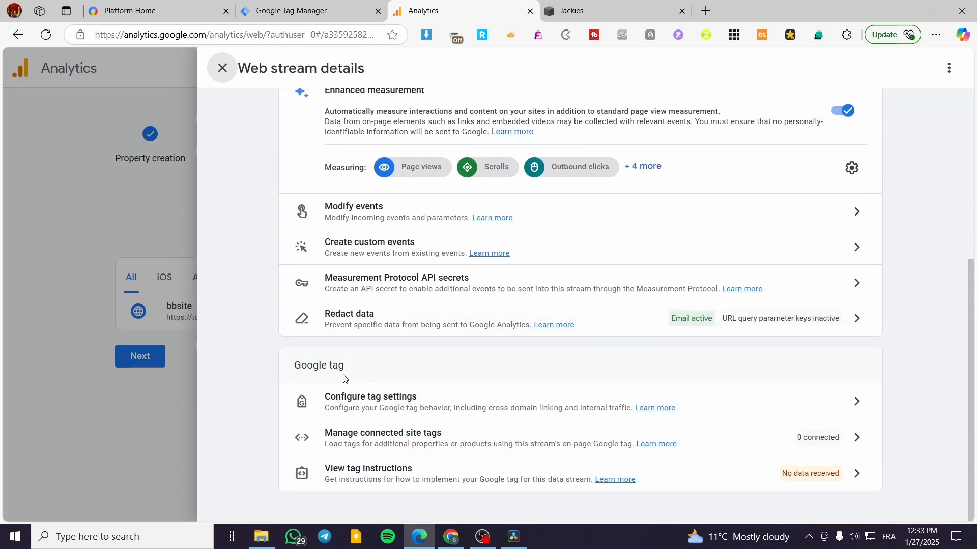
left_click_drag(295, 367, 345, 366)
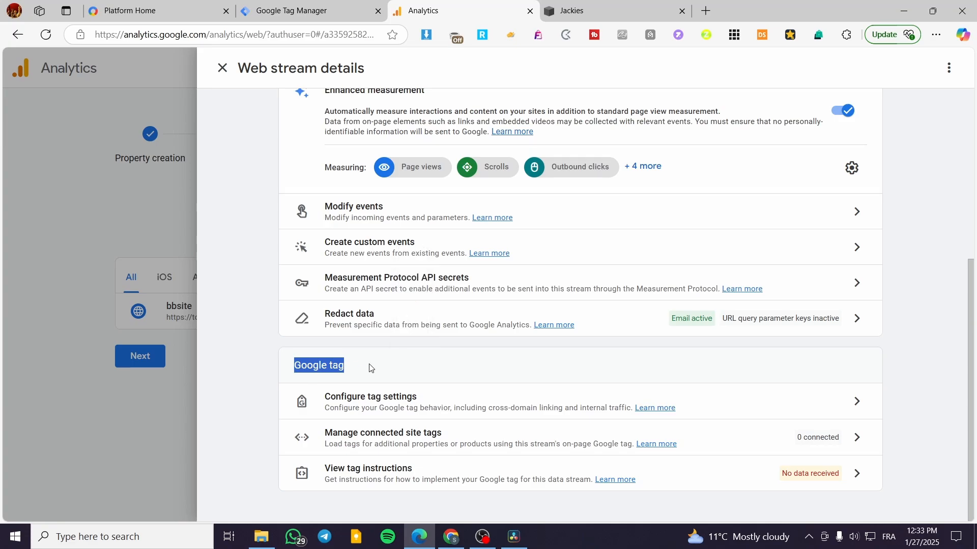
- Switch to Google Tag Manager, review the head installation snippet and close the installation dialog
left_click(300, 10)
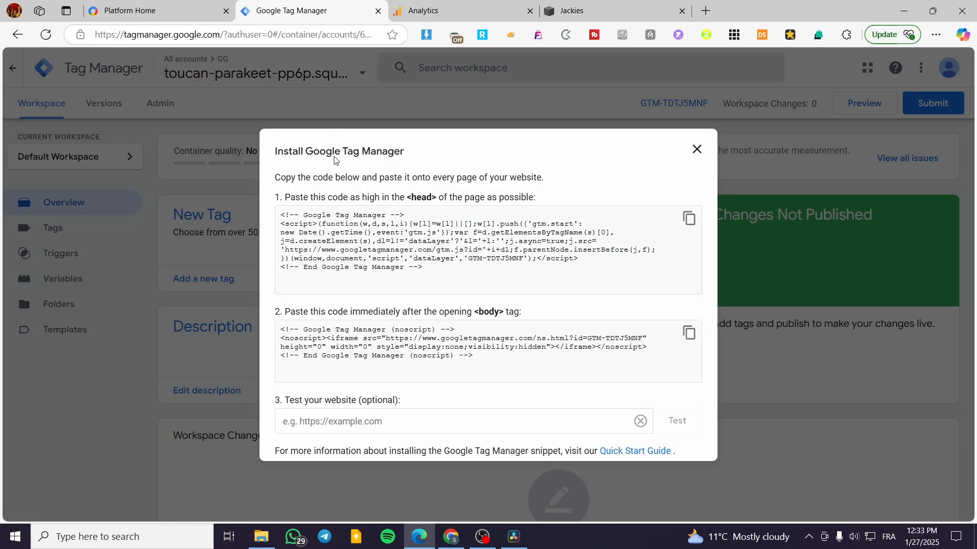
left_click_drag(283, 215, 464, 266)
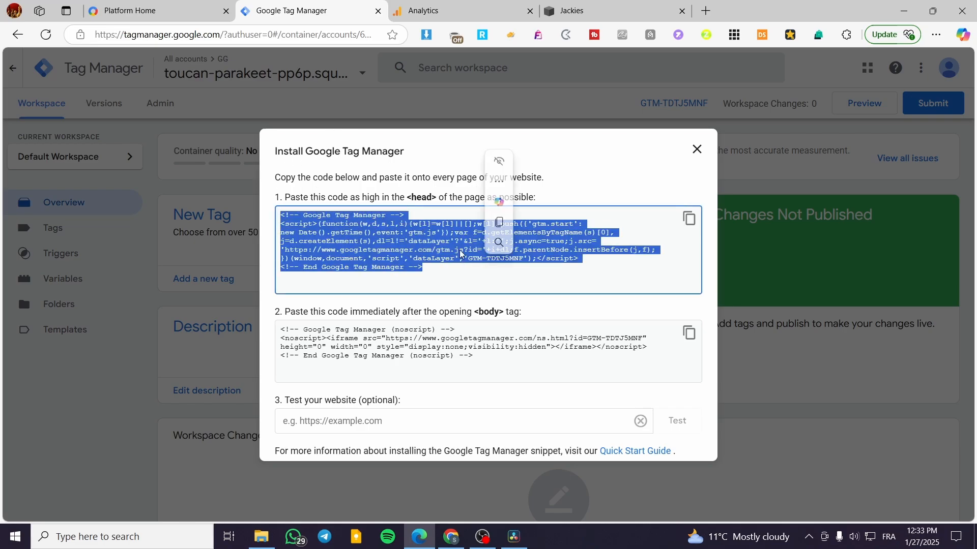
left_click(627, 162)
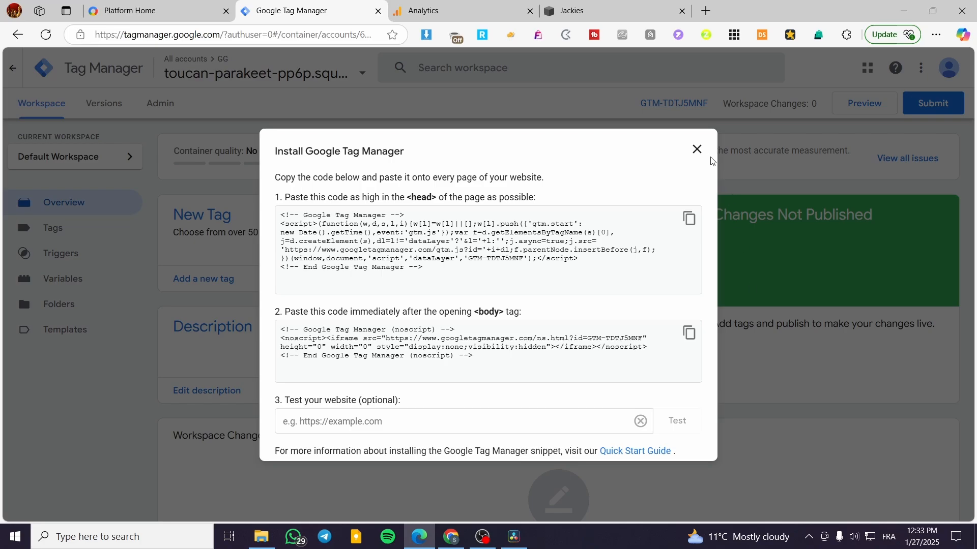
left_click(698, 151)
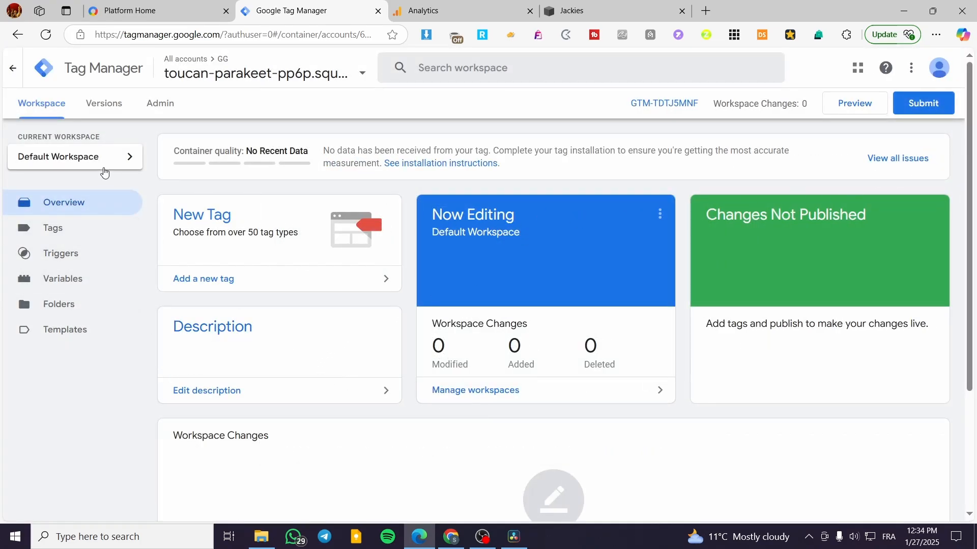
- Check the stream details in Analytics, then open the toucan-parakeet-pp6p.squarespace.com container from the Tag Manager account list
left_click(432, 6)
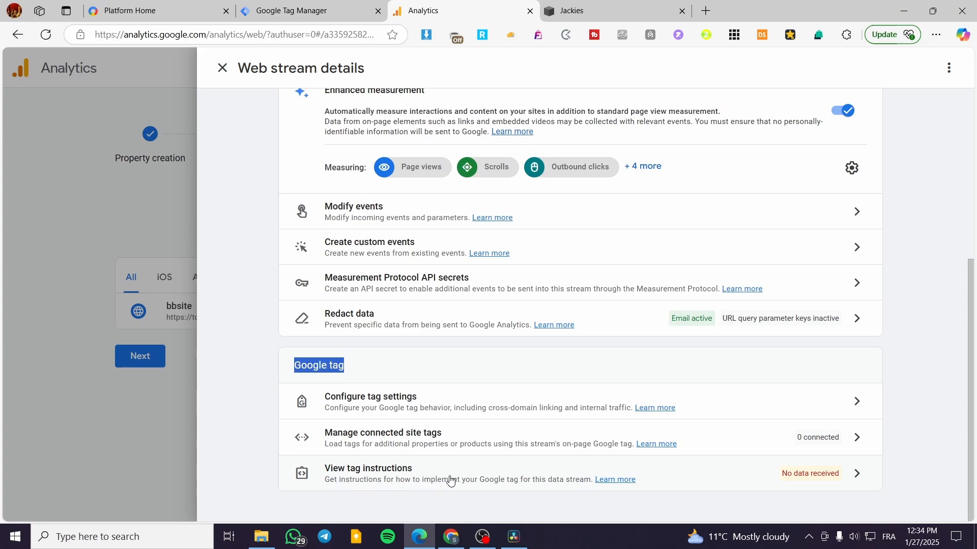
left_click(311, 9)
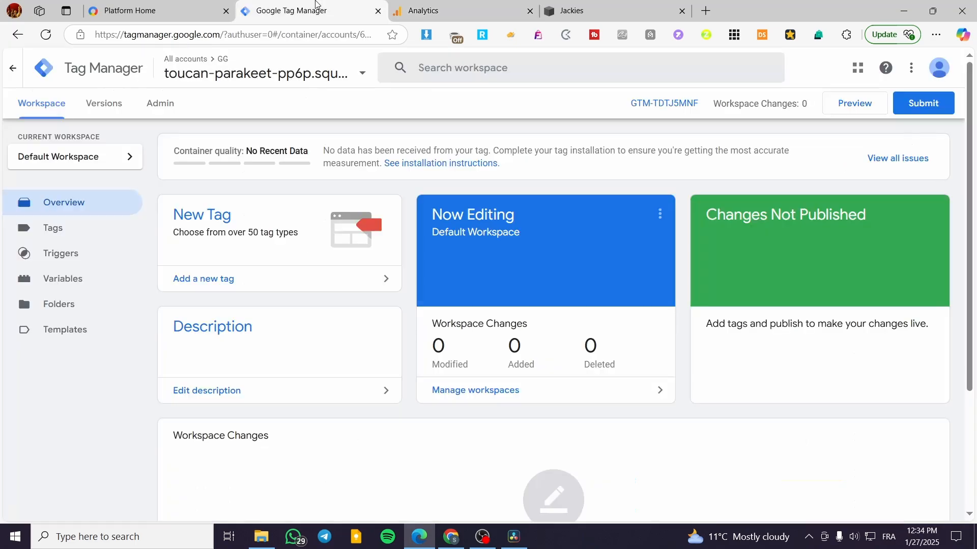
left_click(305, 76)
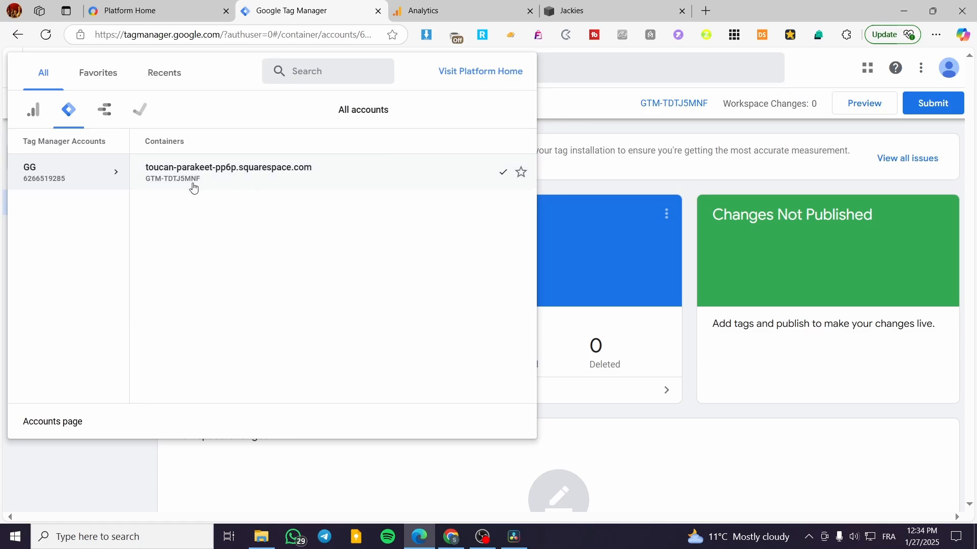
left_click(619, 6)
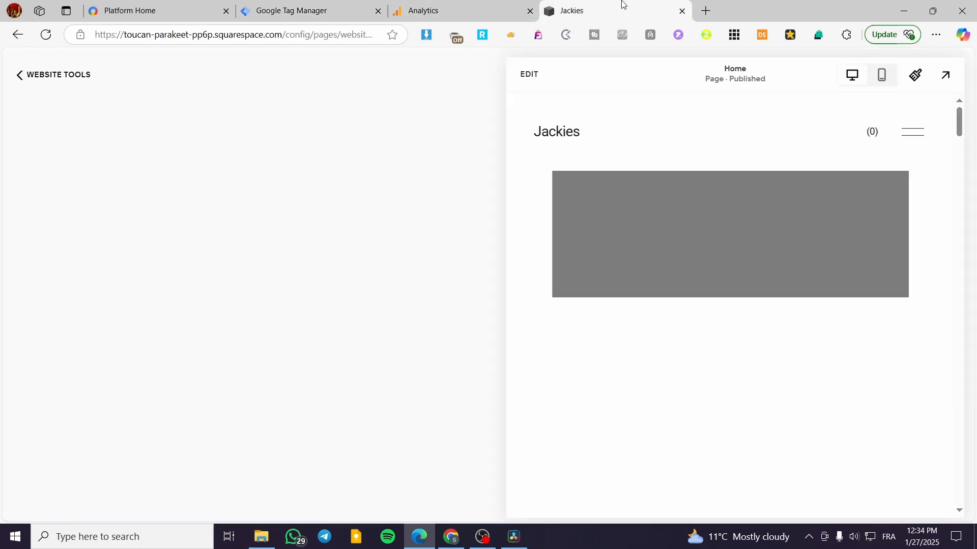
left_click(307, 7)
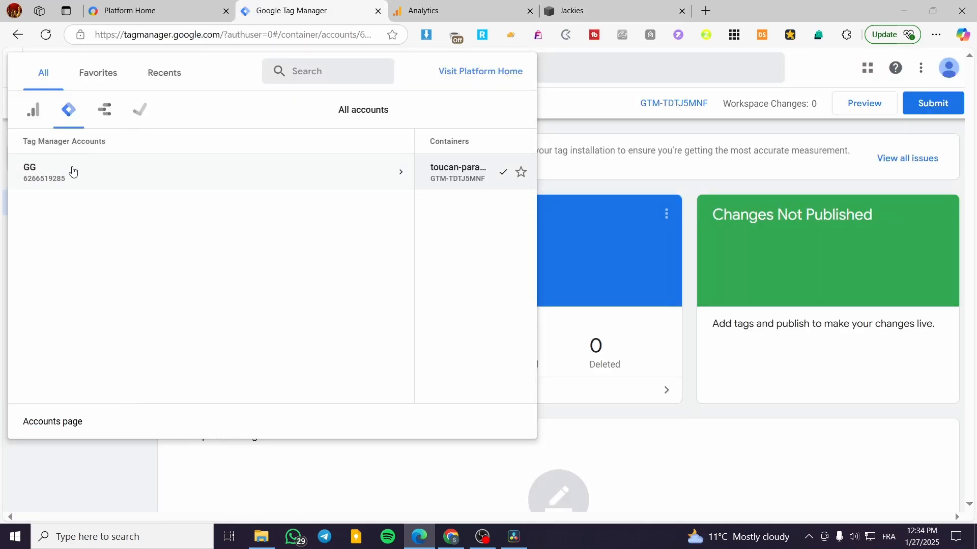
left_click(244, 171)
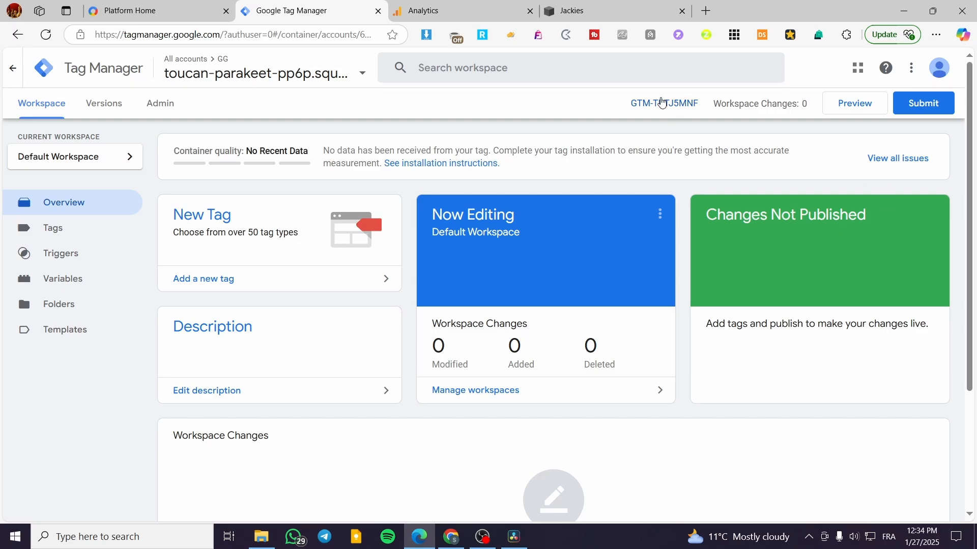
- Look through the Variables and Folders pages of the Default Workspace and return to the Overview
scroll(251, 355, "down", 1)
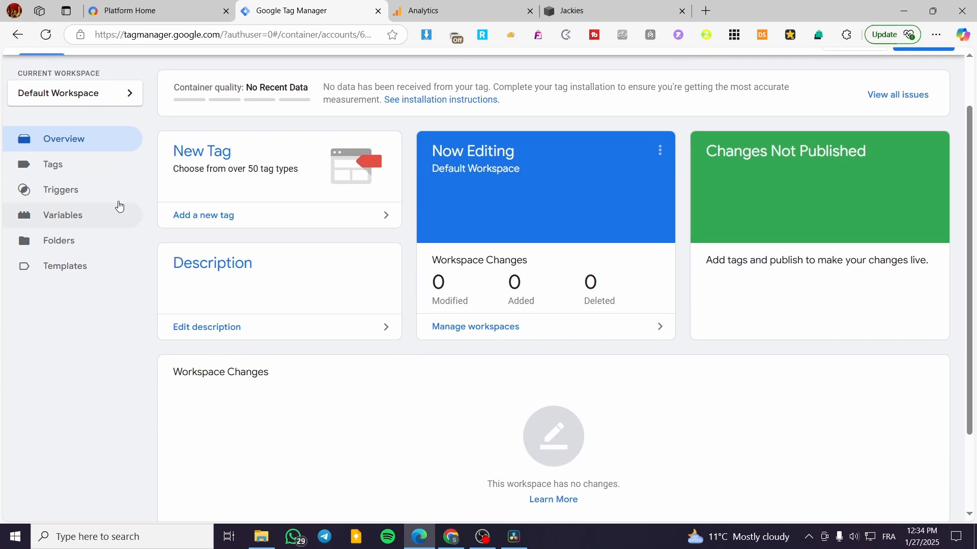
left_click(97, 218)
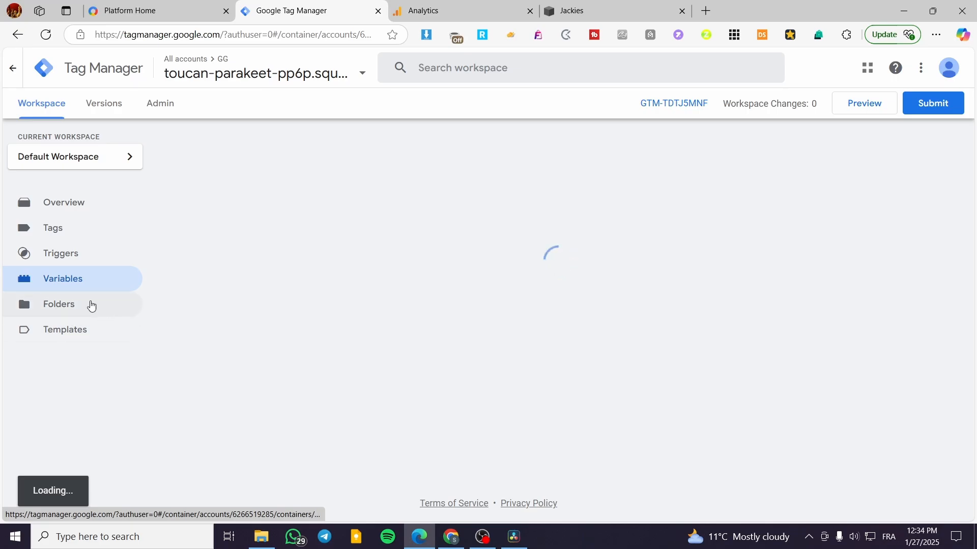
left_click(60, 307)
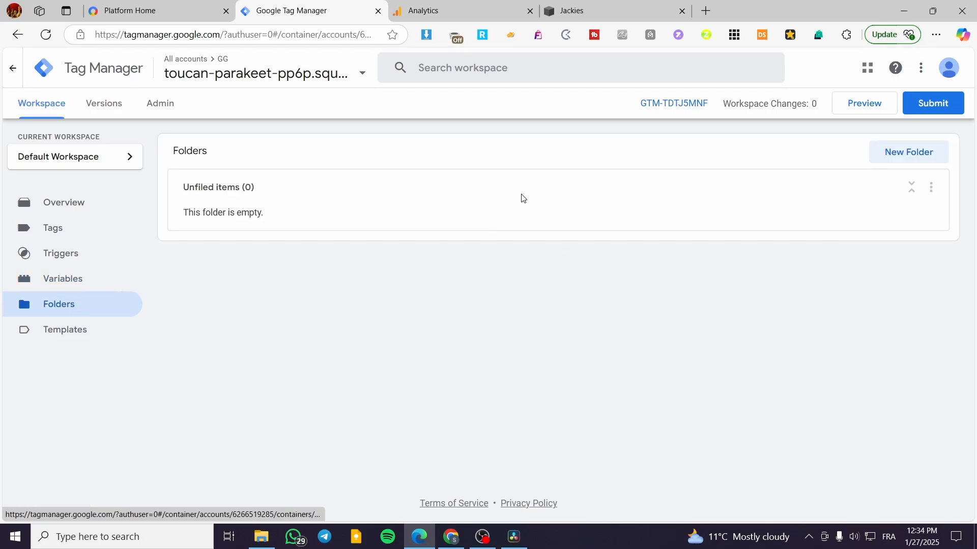
left_click(84, 209)
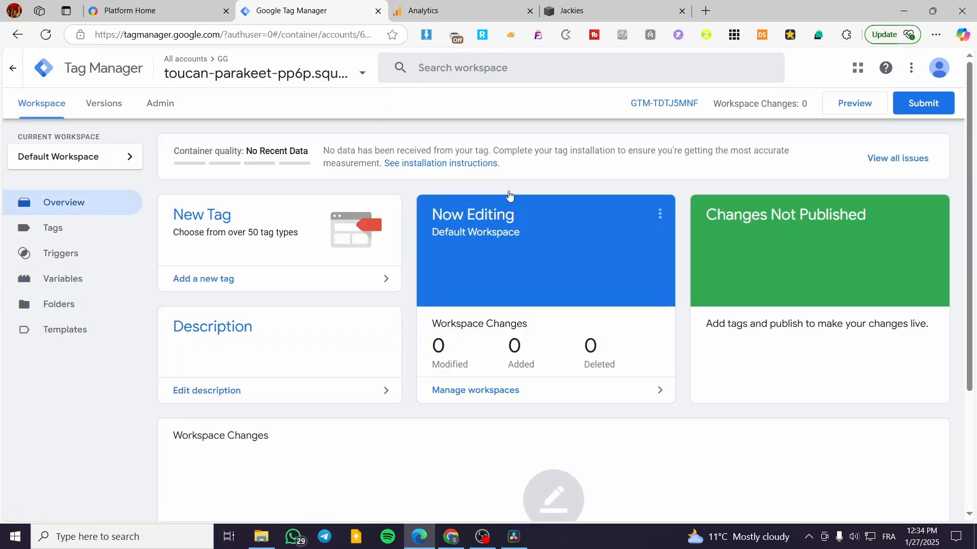
- Review the bbsite web stream details in Analytics and the workspace overview in Tag Manager
left_click(447, 10)
left_click(143, 311)
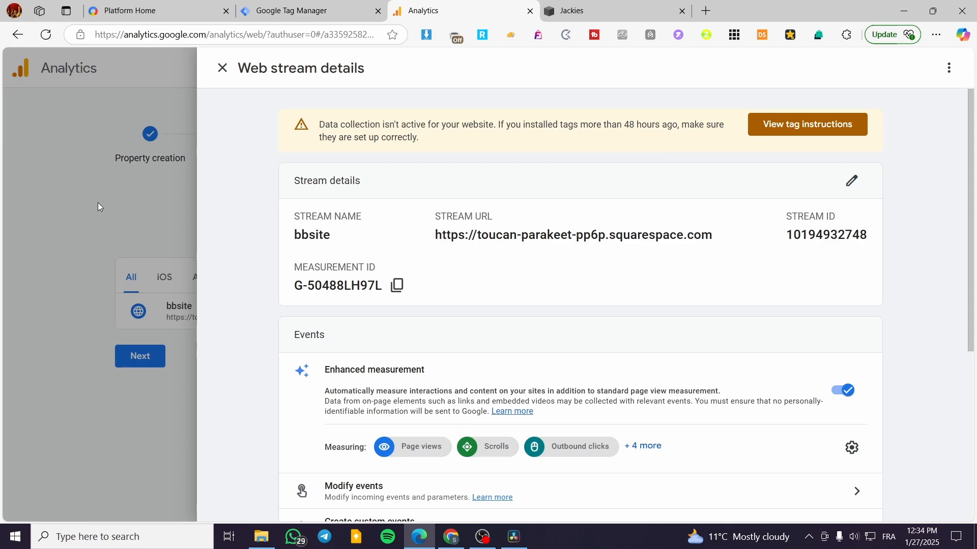
scroll(722, 279, "down", 3)
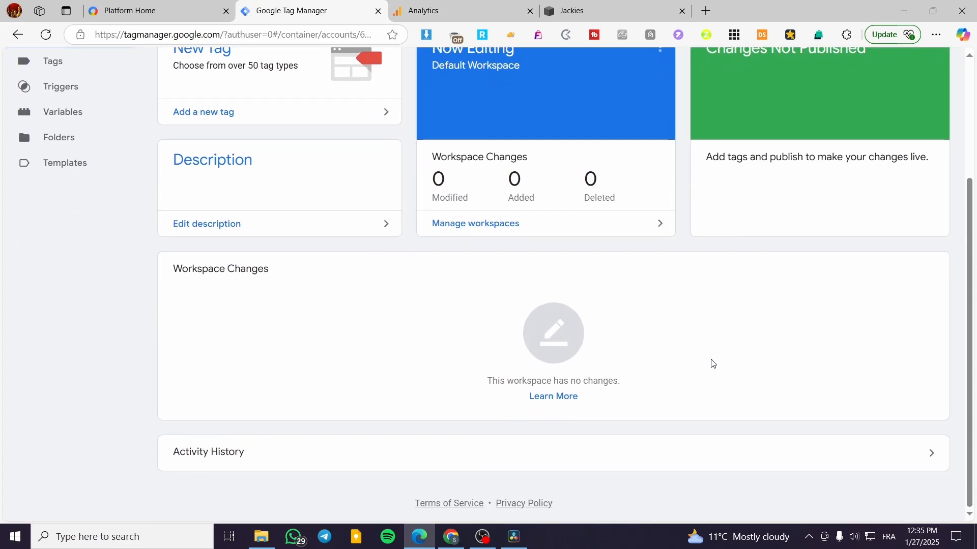
scroll(707, 360, "up", 3)
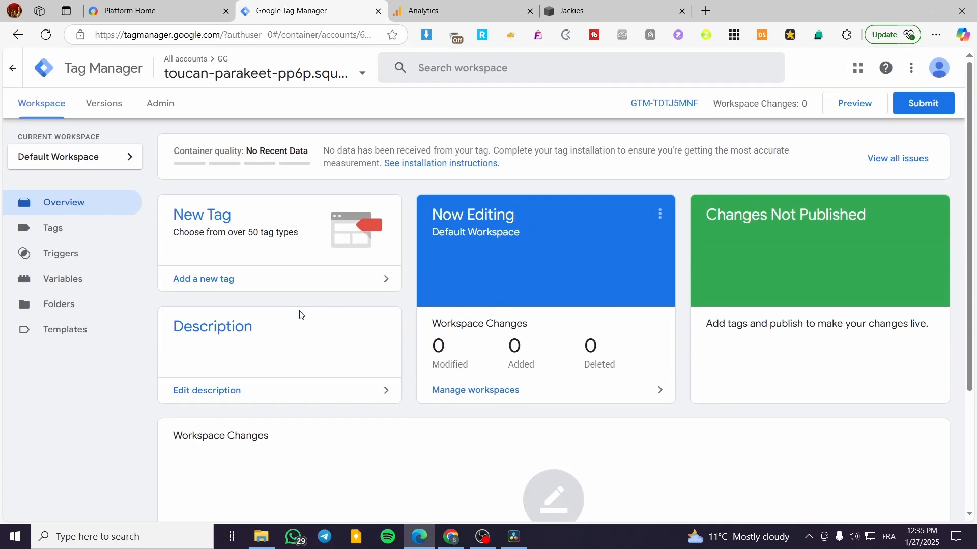